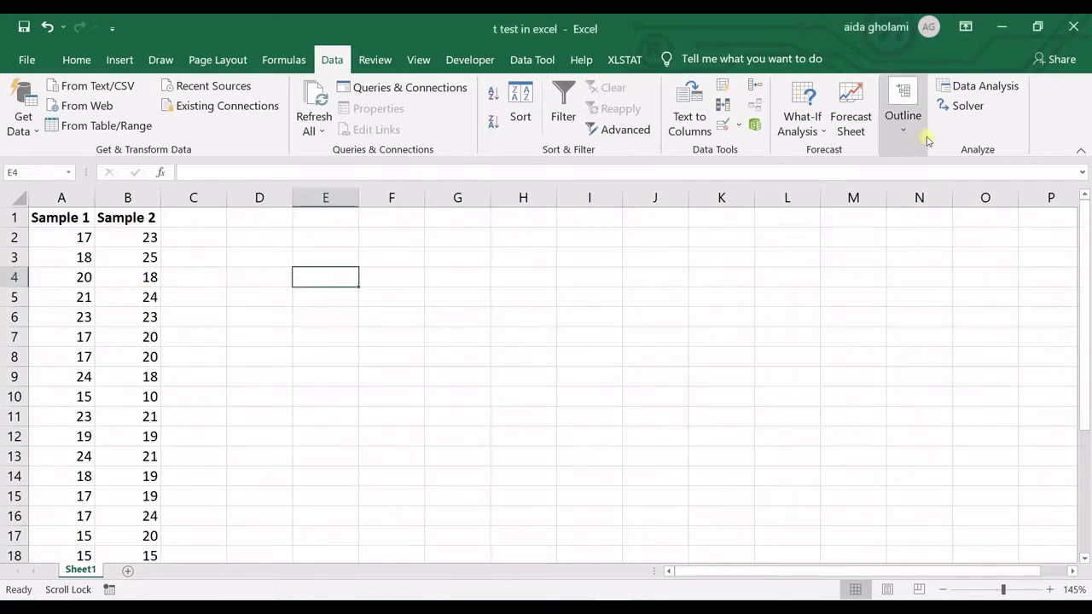
Open the Data Analysis tool list and review its three t-tests: paired, two-sample with equal variances and two-sample with unequal variances
{"action": "left_click", "coordinate": [974, 89]}
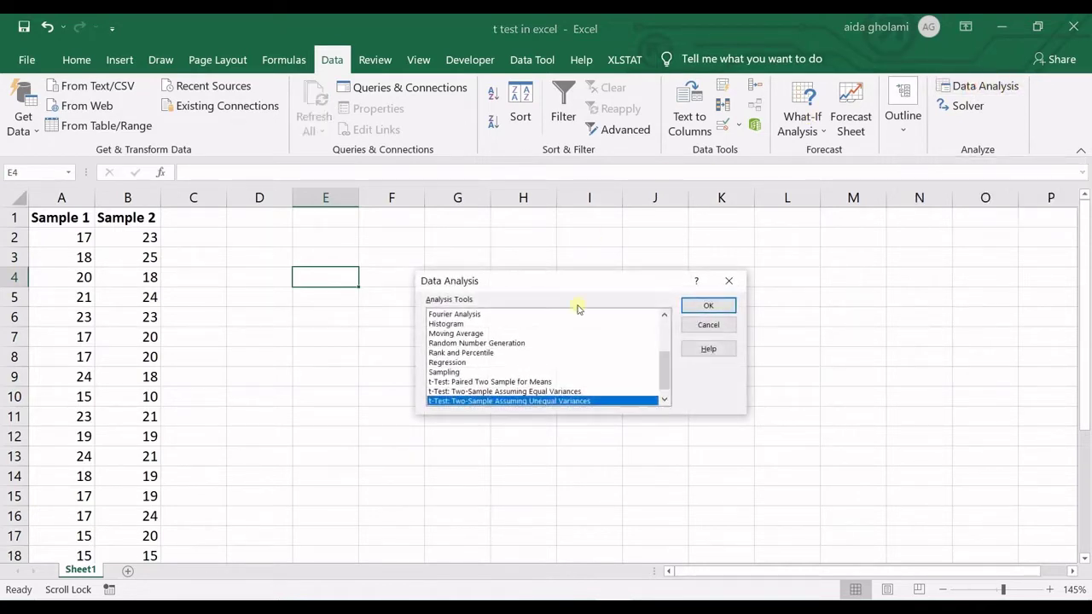
{"action": "scroll", "coordinate": [558, 366], "scroll_direction": "down", "scroll_amount": 1}
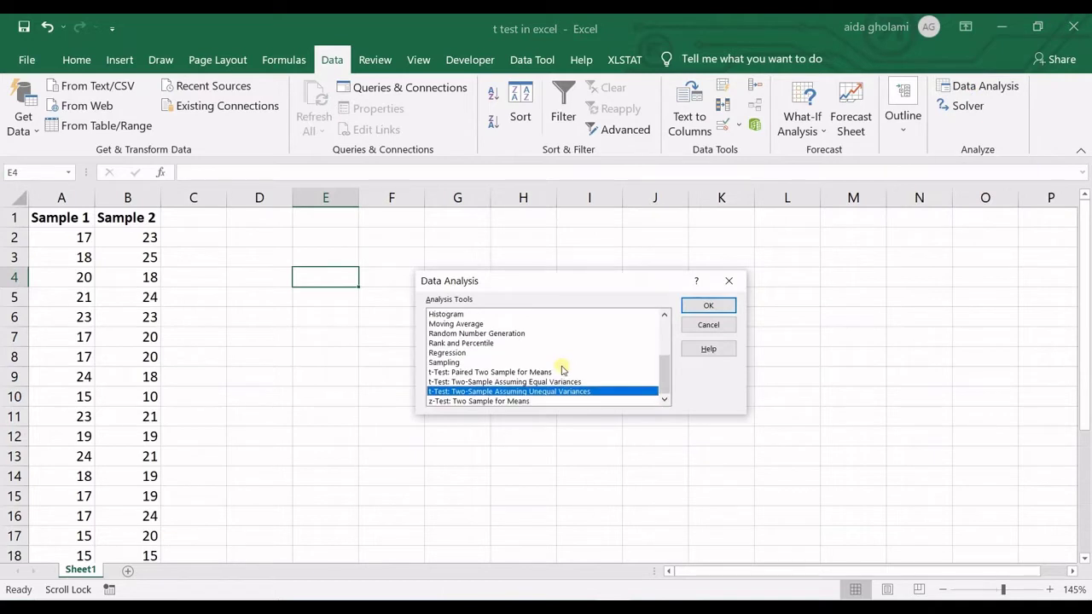
{"action": "left_click", "coordinate": [437, 372]}
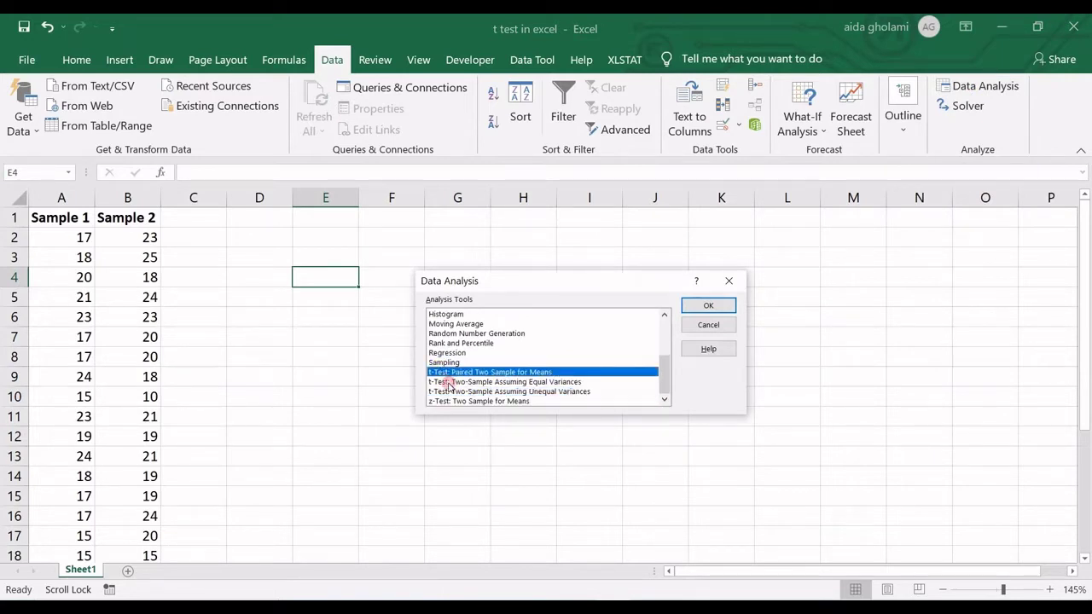
{"action": "left_click", "coordinate": [445, 382]}
{"action": "left_click", "coordinate": [450, 392]}
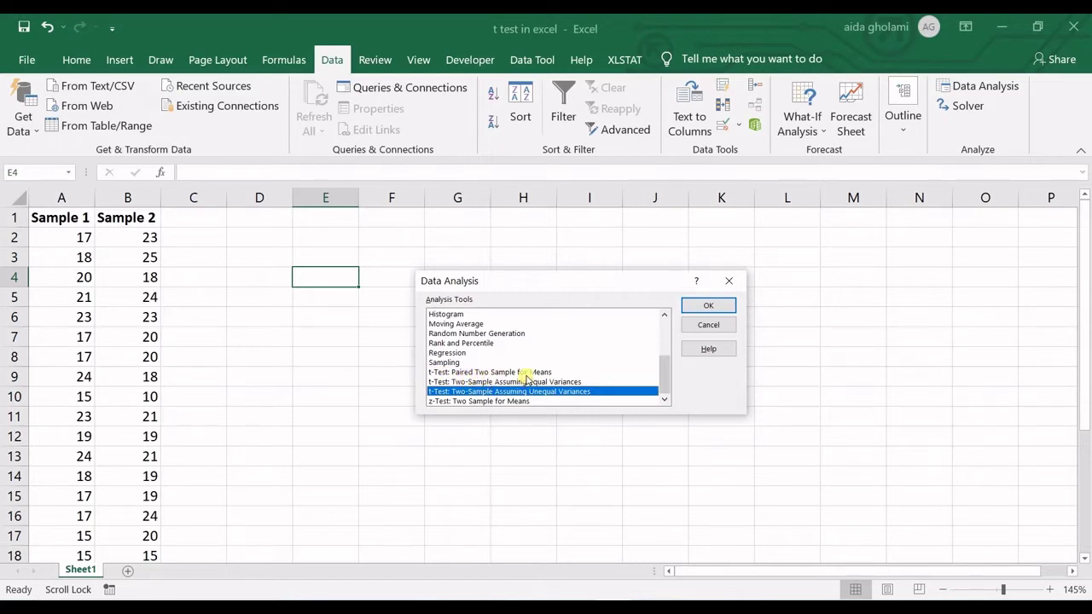
{"action": "left_click", "coordinate": [443, 382]}
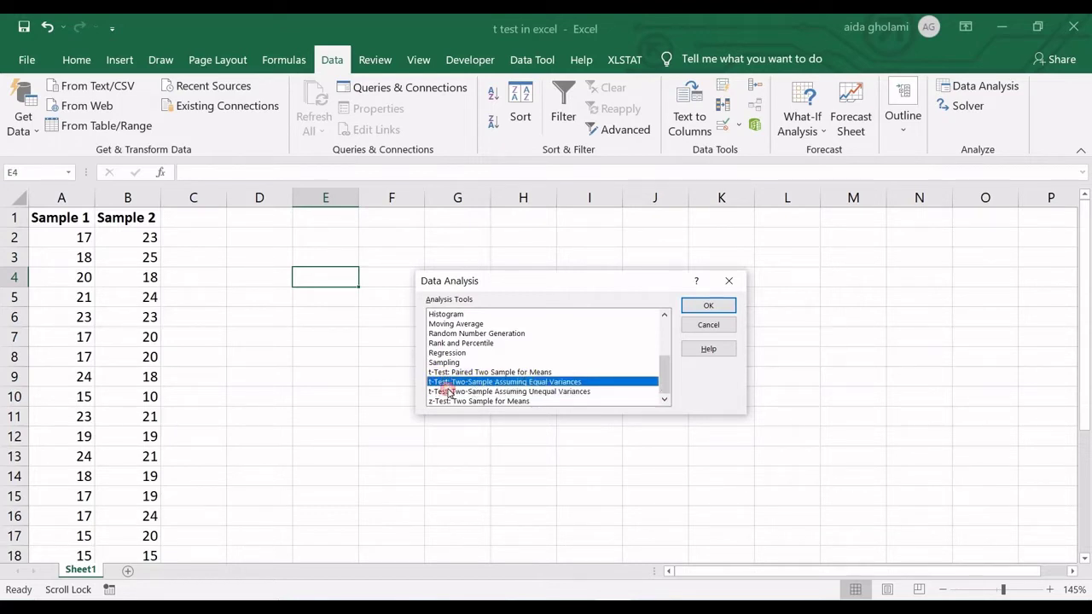
{"action": "left_click", "coordinate": [478, 392]}
{"action": "left_click", "coordinate": [499, 383]}
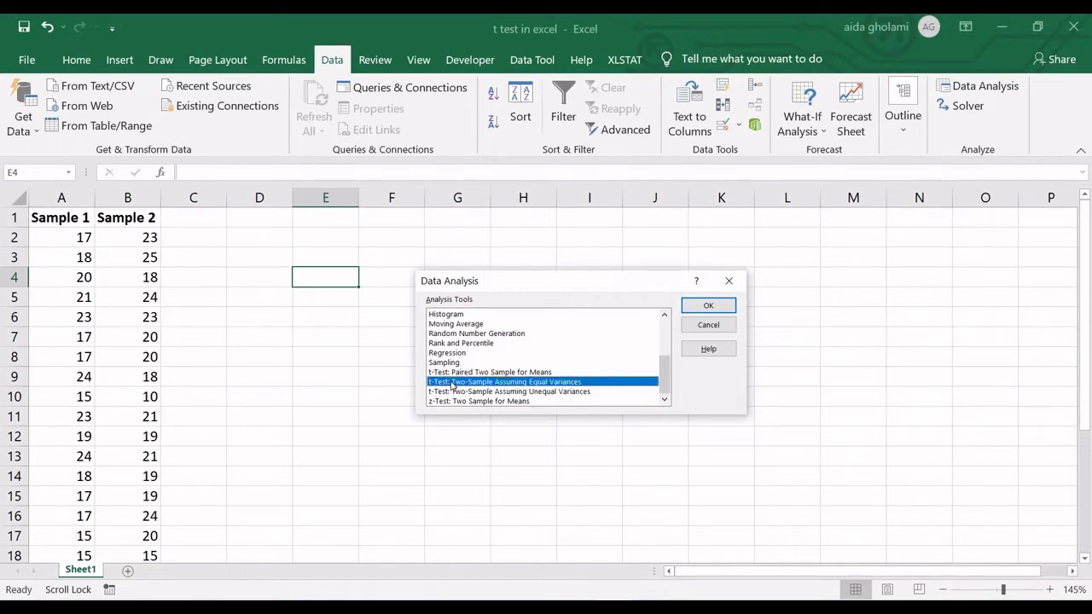
{"action": "left_click", "coordinate": [547, 394]}
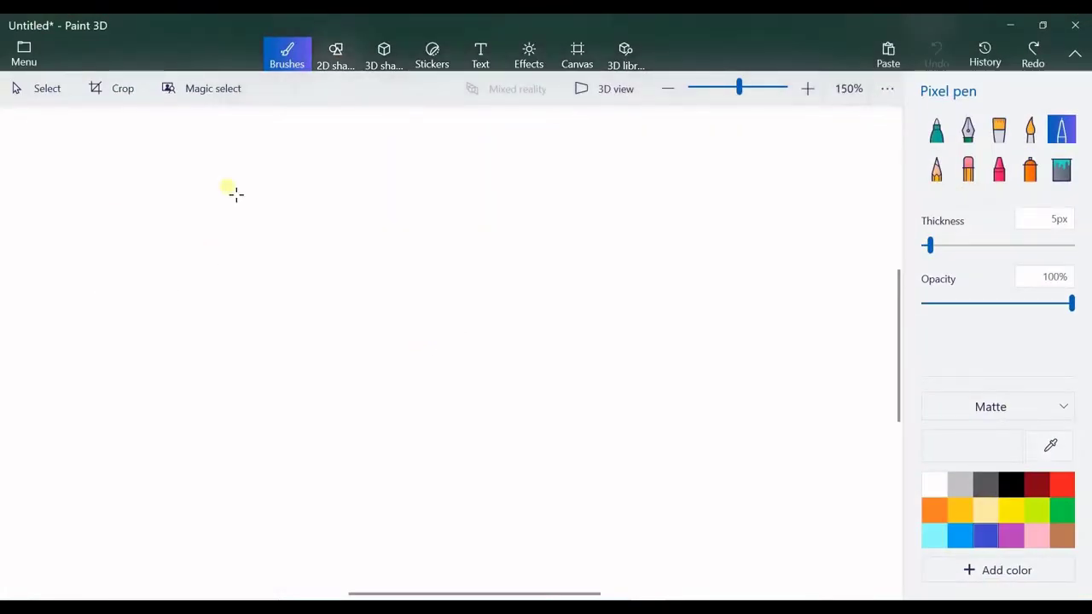
In Paint 3D, handwrite the heading "Paired" in dark red at the canvas's upper-left with the Pixel pen
{"action": "scroll", "coordinate": [442, 403], "scroll_direction": "down", "scroll_amount": 1}
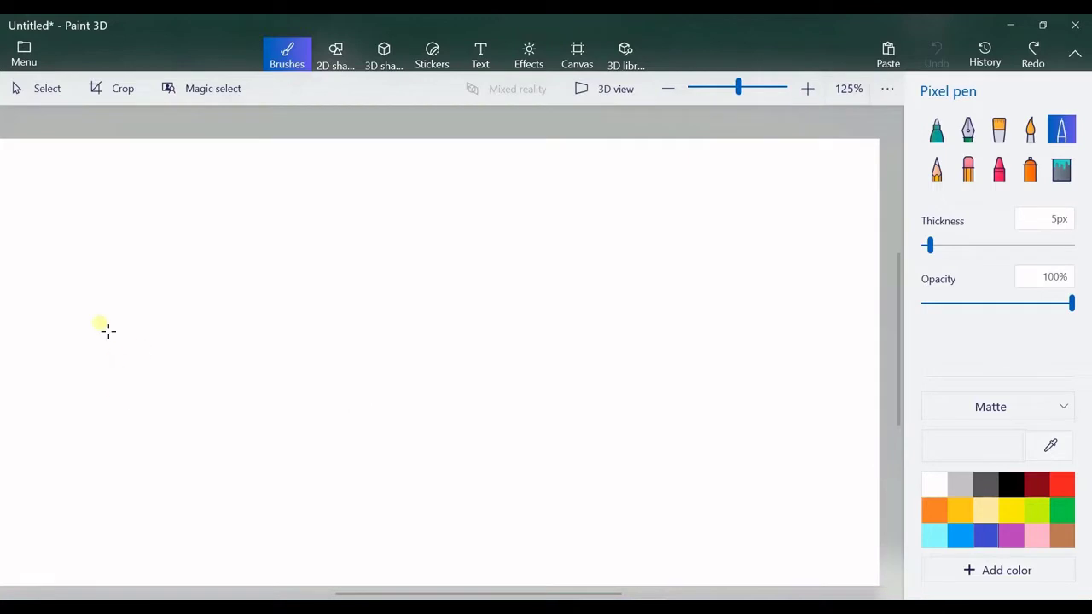
{"action": "left_click", "coordinate": [1039, 483]}
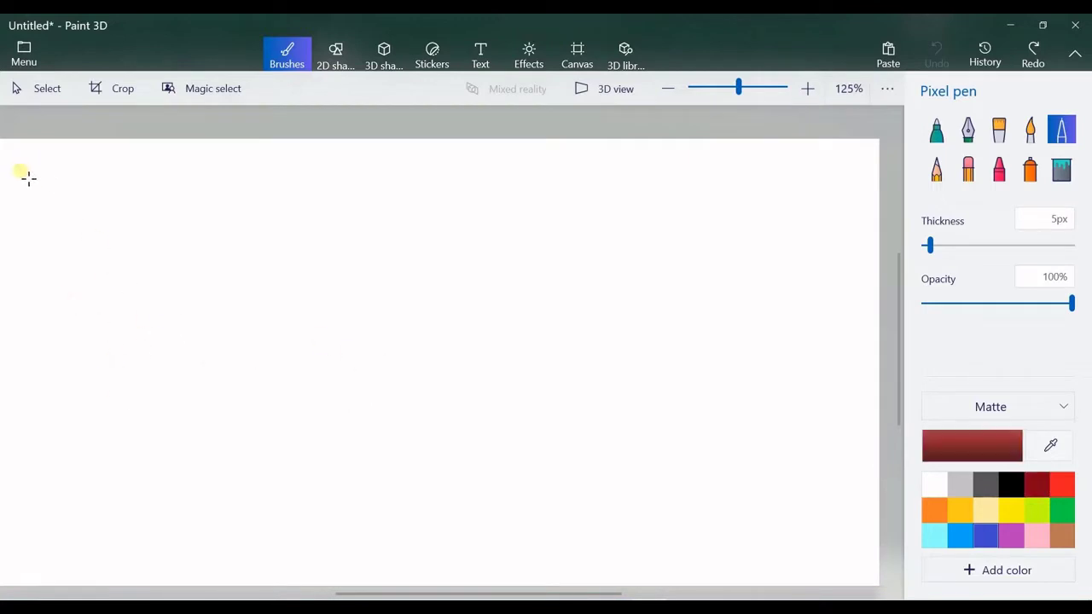
{"action": "mouse_move", "coordinate": [28, 176]}
{"action": "left_mouse_down"}
{"action": "mouse_move", "coordinate": [29, 188]}
{"action": "mouse_move", "coordinate": [42, 176]}
{"action": "mouse_move", "coordinate": [201, 200]}
{"action": "left_mouse_up"}
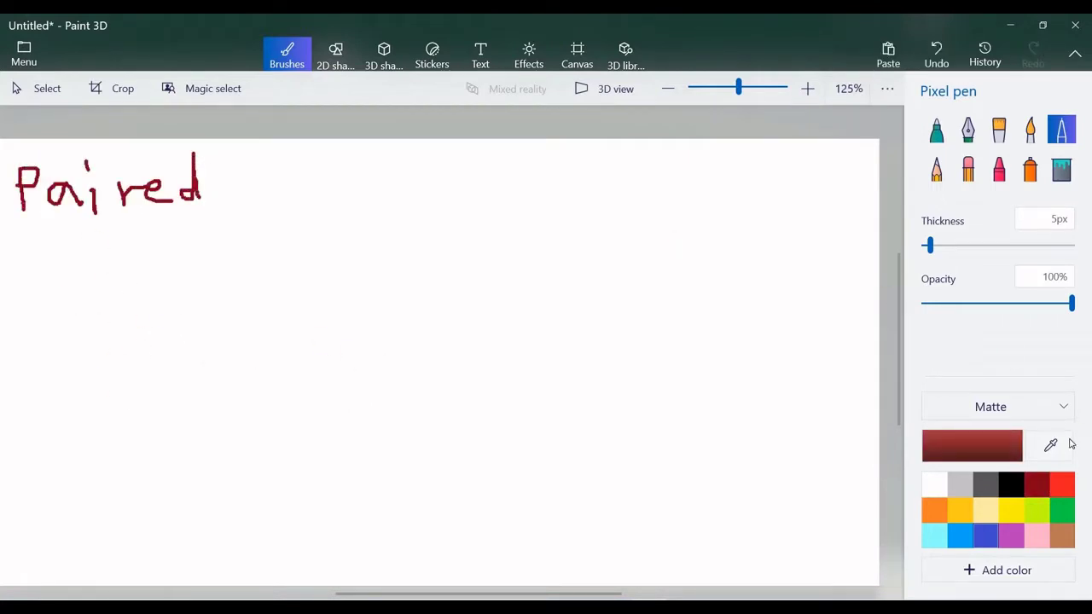
Draw a black box below the "Paired" heading and handwrite "class" inside it
{"action": "left_click", "coordinate": [1011, 484]}
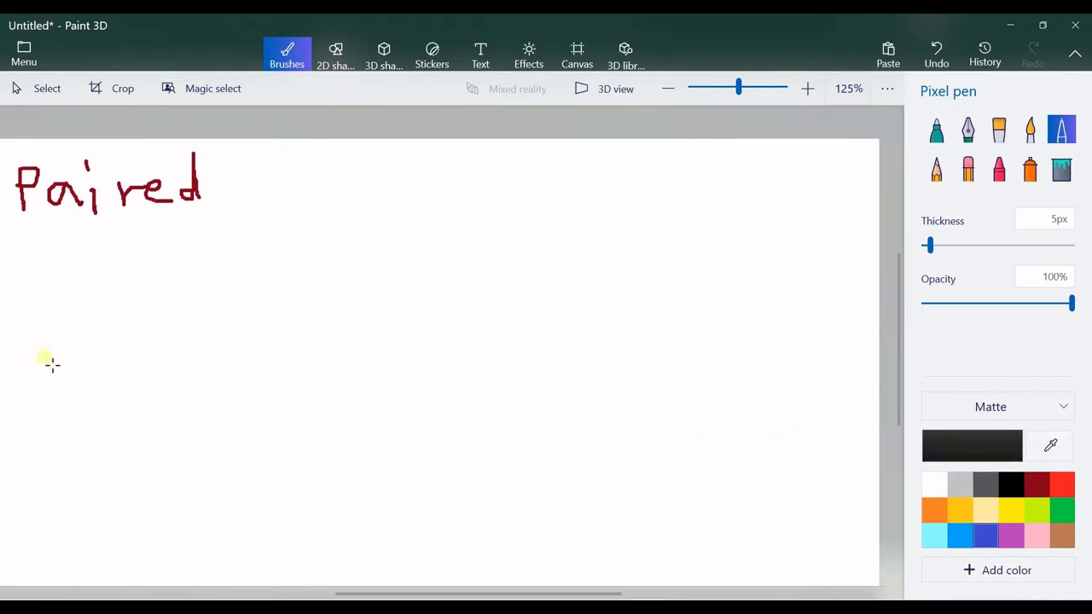
{"action": "left_click_drag", "start_coordinate": [27, 289], "coordinate": [39, 434]}
{"action": "mouse_move", "coordinate": [36, 289]}
{"action": "left_mouse_down"}
{"action": "mouse_move", "coordinate": [22, 287]}
{"action": "mouse_move", "coordinate": [234, 296]}
{"action": "mouse_move", "coordinate": [253, 455]}
{"action": "mouse_move", "coordinate": [37, 448]}
{"action": "left_mouse_up"}
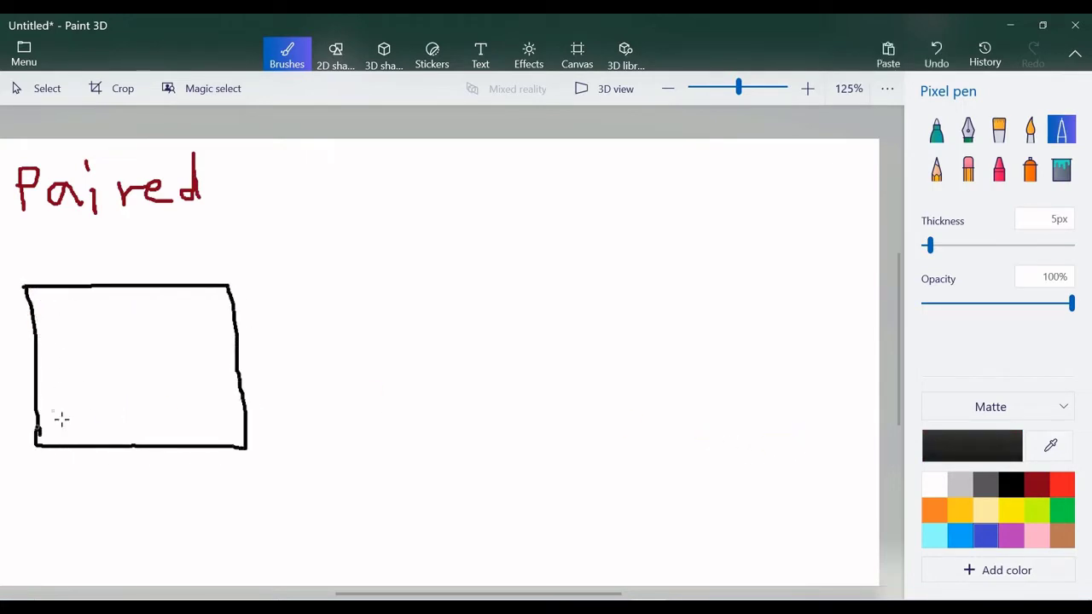
{"action": "mouse_move", "coordinate": [59, 351]}
{"action": "left_mouse_down"}
{"action": "mouse_move", "coordinate": [51, 358]}
{"action": "mouse_move", "coordinate": [72, 379]}
{"action": "left_mouse_up"}
{"action": "mouse_move", "coordinate": [88, 331]}
{"action": "left_mouse_down"}
{"action": "mouse_move", "coordinate": [83, 376]}
{"action": "mouse_move", "coordinate": [117, 355]}
{"action": "mouse_move", "coordinate": [132, 373]}
{"action": "left_mouse_up"}
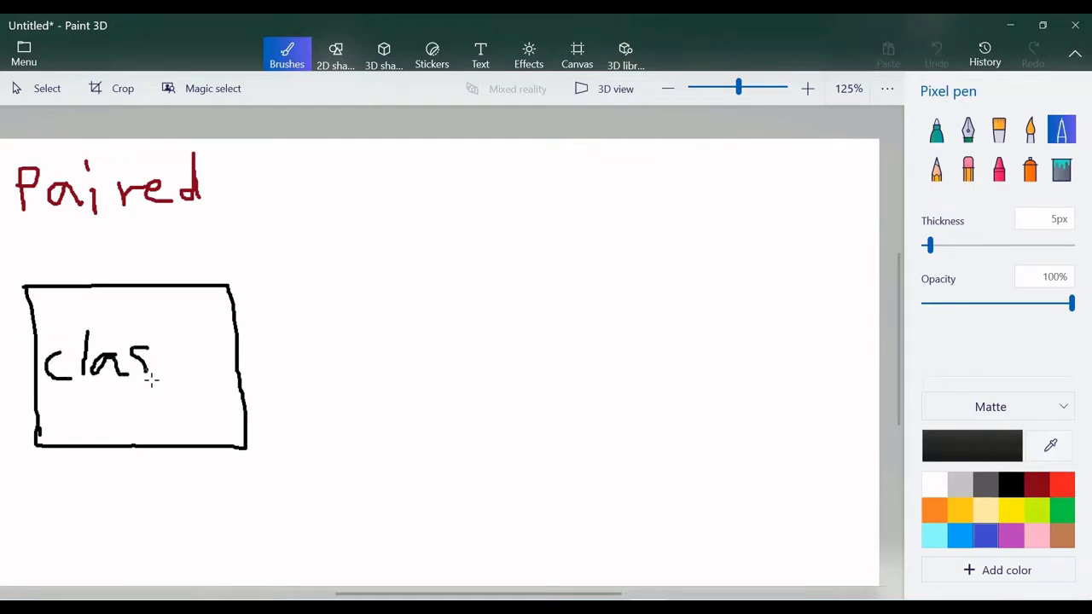
{"action": "left_click_drag", "start_coordinate": [177, 345], "coordinate": [153, 367]}
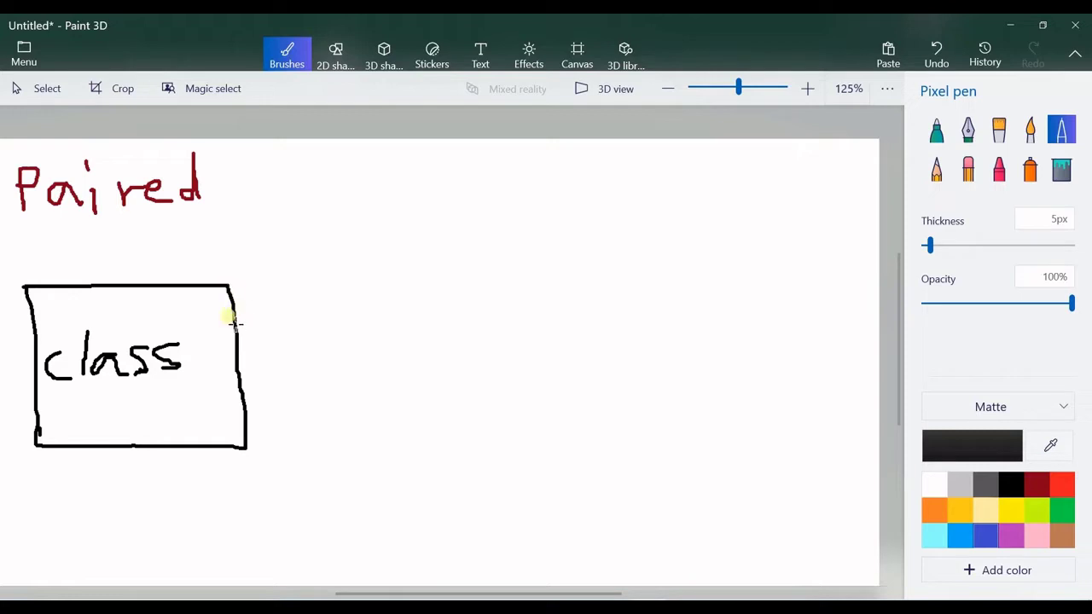
Draw an arrow rising from the class box, redoing its arrowhead, and handwrite "before" at its tip
{"action": "mouse_move", "coordinate": [272, 254]}
{"action": "left_mouse_down"}
{"action": "mouse_move", "coordinate": [174, 337]}
{"action": "mouse_move", "coordinate": [203, 340]}
{"action": "mouse_move", "coordinate": [281, 256]}
{"action": "left_mouse_up"}
{"action": "key", "text": "ctrl+z"}
{"action": "key", "text": "ctrl+z"}
{"action": "mouse_move", "coordinate": [260, 256]}
{"action": "left_mouse_down"}
{"action": "mouse_move", "coordinate": [282, 258]}
{"action": "mouse_move", "coordinate": [281, 281]}
{"action": "left_mouse_up"}
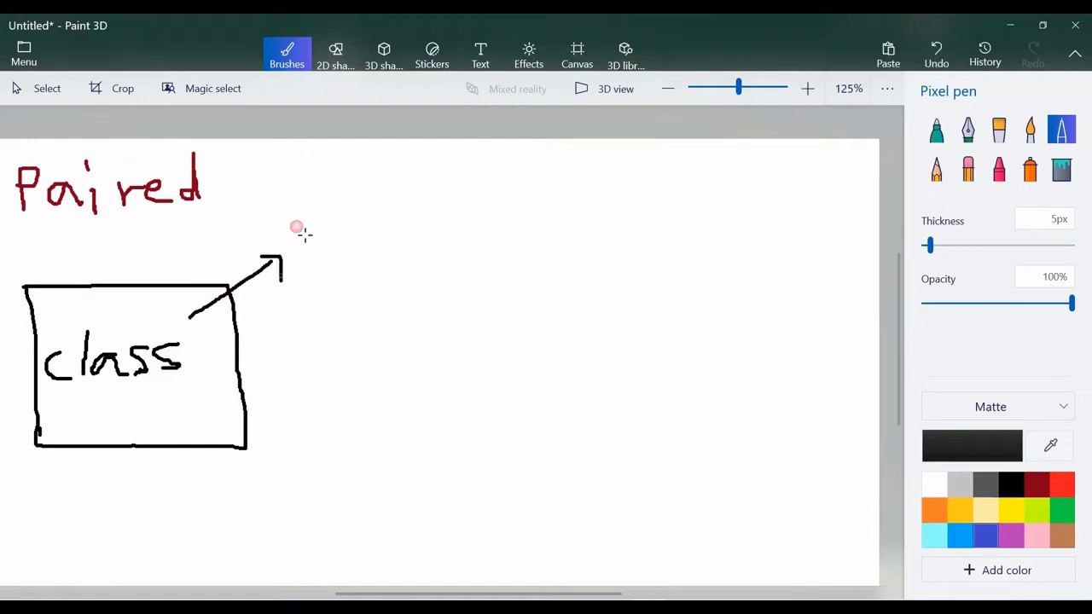
{"action": "left_click_drag", "start_coordinate": [260, 200], "coordinate": [416, 248]}
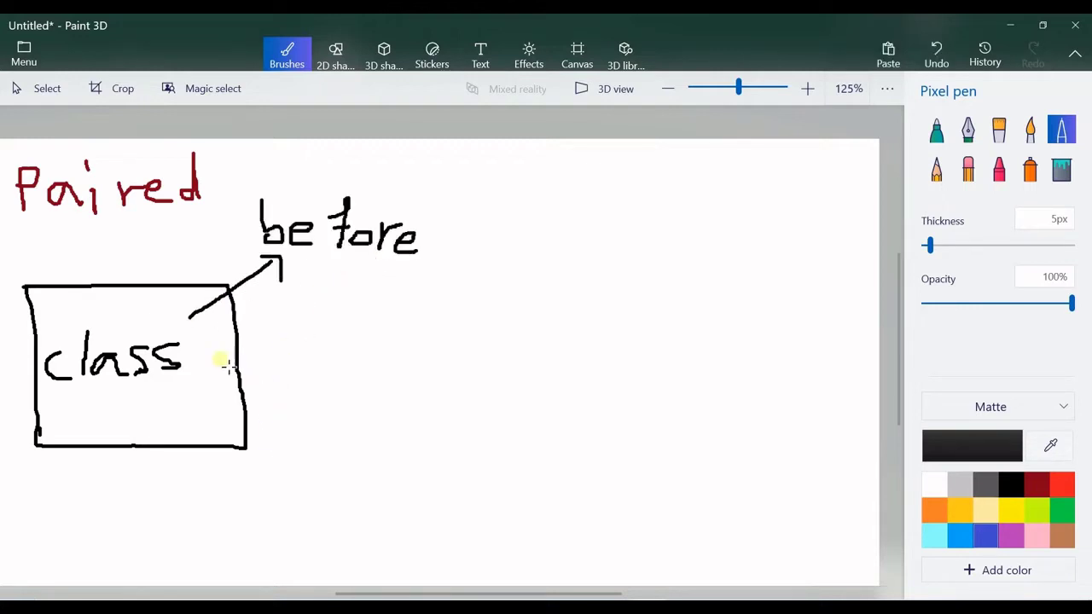
Draw a second arrow descending from the class box and handwrite "after" at its tip
{"action": "mouse_move", "coordinate": [193, 360]}
{"action": "left_mouse_down"}
{"action": "mouse_move", "coordinate": [289, 424]}
{"action": "mouse_move", "coordinate": [265, 424]}
{"action": "left_mouse_up"}
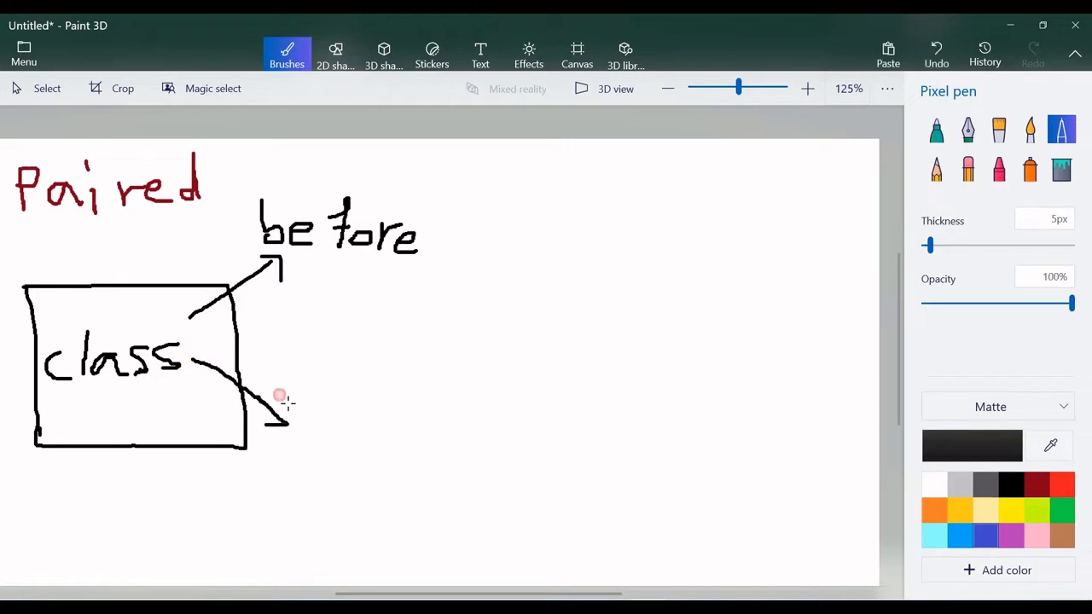
{"action": "mouse_move", "coordinate": [316, 400]}
{"action": "left_mouse_down"}
{"action": "mouse_move", "coordinate": [318, 418]}
{"action": "mouse_move", "coordinate": [329, 414]}
{"action": "left_mouse_up"}
{"action": "left_click_drag", "start_coordinate": [346, 355], "coordinate": [318, 418]}
{"action": "mouse_move", "coordinate": [320, 380]}
{"action": "left_mouse_down"}
{"action": "mouse_move", "coordinate": [348, 376]}
{"action": "mouse_move", "coordinate": [369, 415]}
{"action": "left_mouse_up"}
{"action": "left_click_drag", "start_coordinate": [355, 385], "coordinate": [377, 382]}
{"action": "mouse_move", "coordinate": [380, 403]}
{"action": "left_mouse_down"}
{"action": "mouse_move", "coordinate": [408, 415]}
{"action": "mouse_move", "coordinate": [419, 391]}
{"action": "left_mouse_up"}
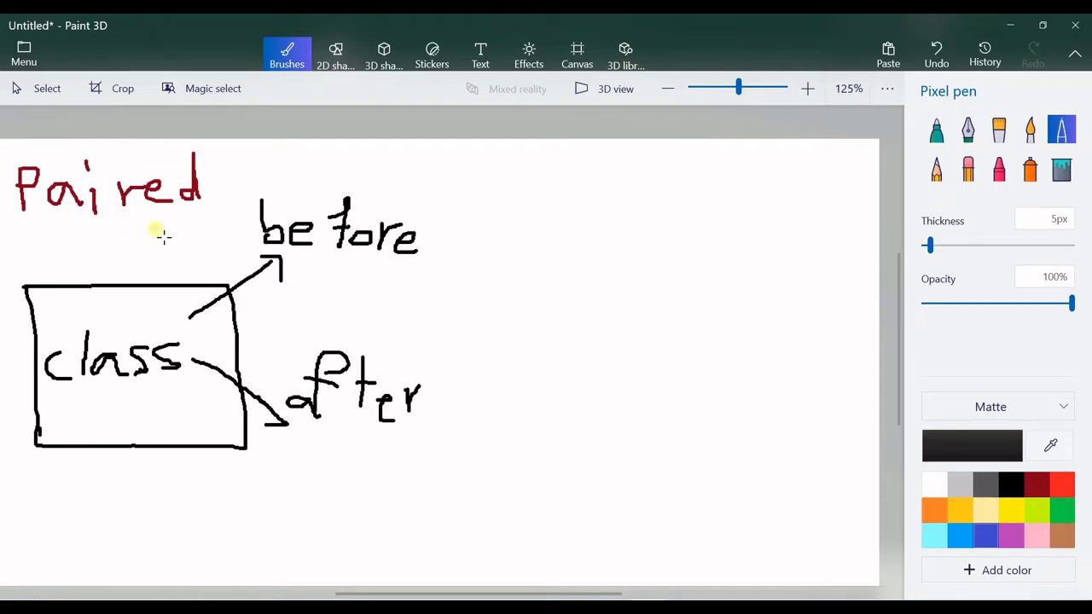
Draw a dark red vertical divider beside the paired sketch and handwrite the heading "two sample" on its other side
{"action": "left_click", "coordinate": [1037, 485]}
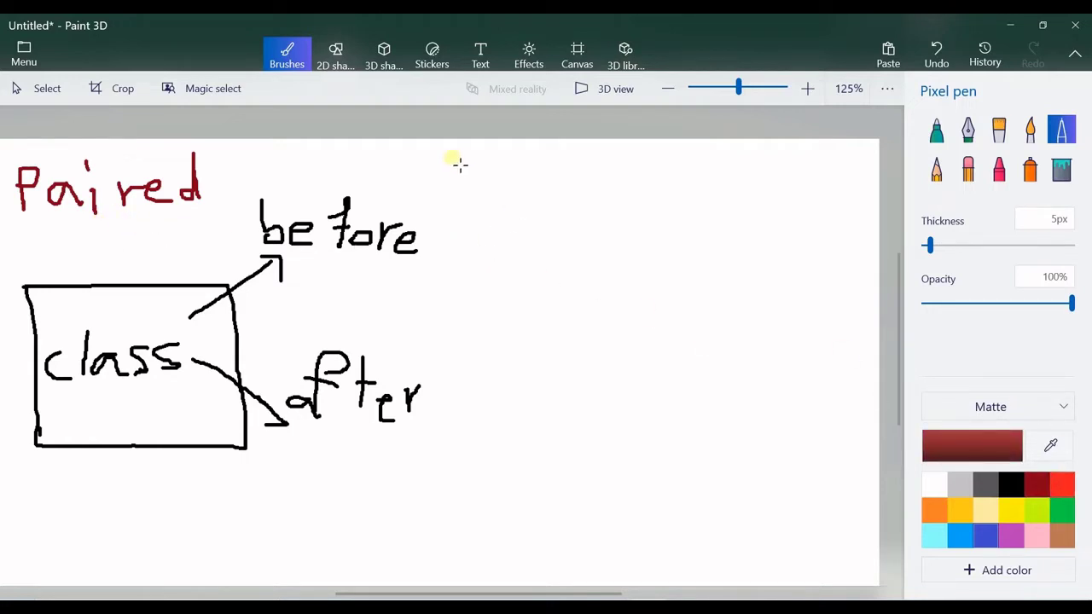
{"action": "left_click_drag", "start_coordinate": [448, 149], "coordinate": [443, 576]}
{"action": "mouse_move", "coordinate": [490, 169]}
{"action": "left_mouse_down"}
{"action": "mouse_move", "coordinate": [488, 223]}
{"action": "mouse_move", "coordinate": [505, 195]}
{"action": "mouse_move", "coordinate": [537, 214]}
{"action": "mouse_move", "coordinate": [553, 199]}
{"action": "left_mouse_up"}
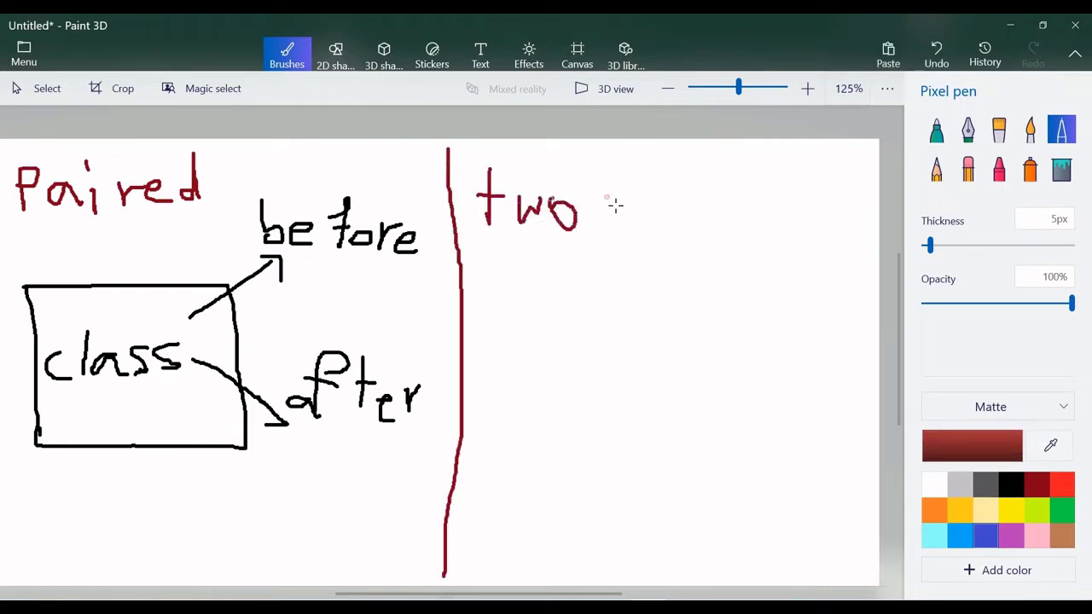
{"action": "mouse_move", "coordinate": [645, 186]}
{"action": "left_mouse_down"}
{"action": "mouse_move", "coordinate": [631, 205]}
{"action": "mouse_move", "coordinate": [650, 221]}
{"action": "left_mouse_up"}
{"action": "mouse_move", "coordinate": [693, 193]}
{"action": "left_mouse_down"}
{"action": "mouse_move", "coordinate": [691, 204]}
{"action": "mouse_move", "coordinate": [743, 191]}
{"action": "mouse_move", "coordinate": [764, 220]}
{"action": "left_mouse_up"}
{"action": "mouse_move", "coordinate": [762, 180]}
{"action": "left_mouse_down"}
{"action": "mouse_move", "coordinate": [778, 200]}
{"action": "mouse_move", "coordinate": [829, 201]}
{"action": "left_mouse_up"}
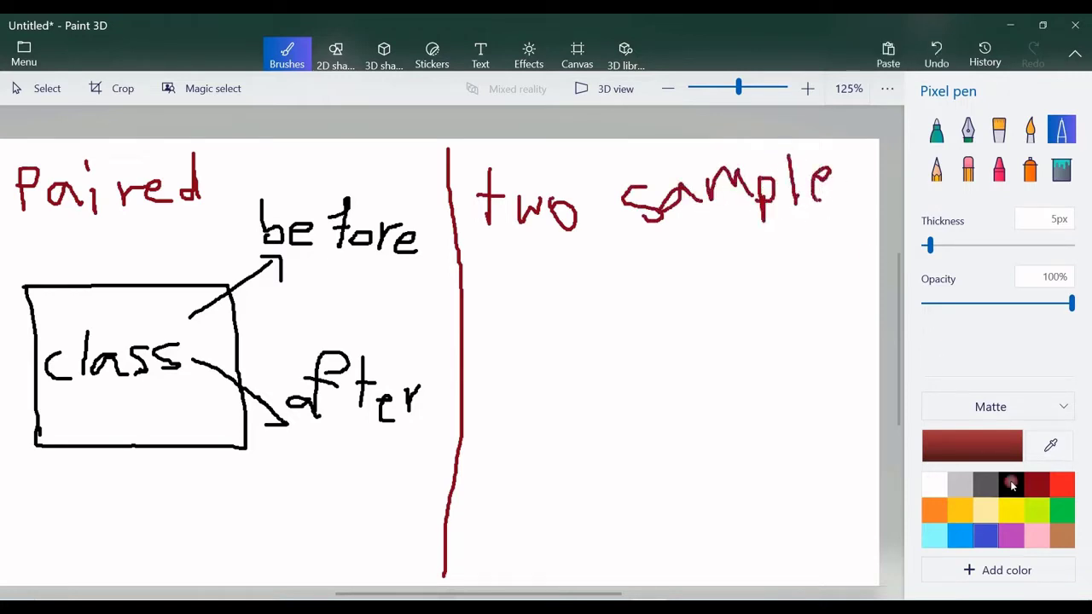
Draw two separate black boxes side by side under the "two sample" heading
{"action": "left_click", "coordinate": [1011, 485]}
{"action": "mouse_move", "coordinate": [473, 274]}
{"action": "left_mouse_down"}
{"action": "mouse_move", "coordinate": [595, 278]}
{"action": "mouse_move", "coordinate": [636, 381]}
{"action": "mouse_move", "coordinate": [537, 435]}
{"action": "mouse_move", "coordinate": [487, 348]}
{"action": "mouse_move", "coordinate": [482, 286]}
{"action": "left_mouse_up"}
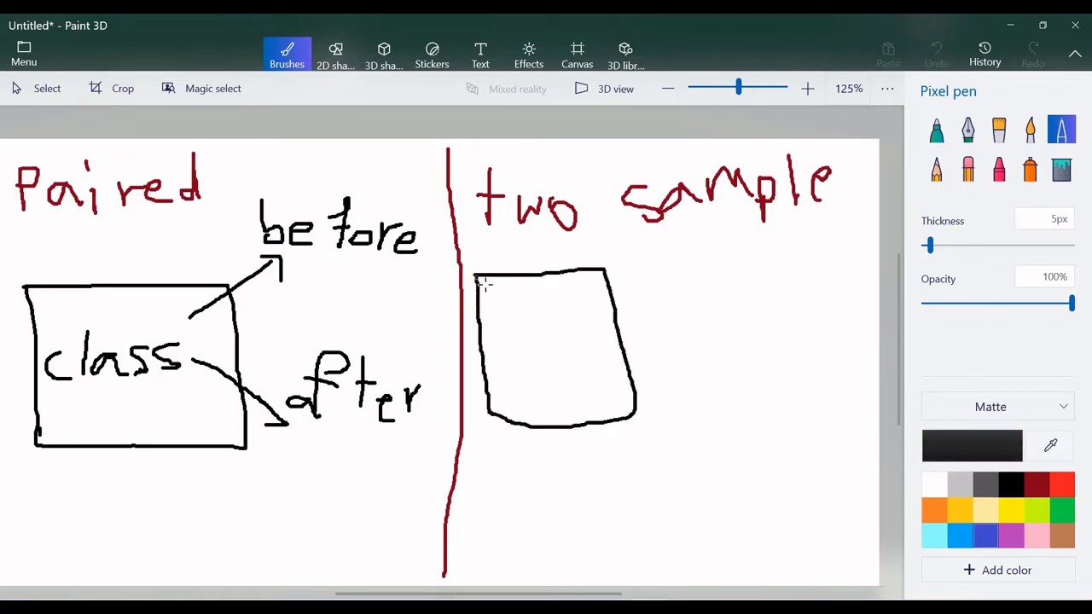
{"action": "mouse_move", "coordinate": [655, 257]}
{"action": "left_mouse_down"}
{"action": "mouse_move", "coordinate": [678, 400]}
{"action": "mouse_move", "coordinate": [847, 406]}
{"action": "mouse_move", "coordinate": [843, 276]}
{"action": "mouse_move", "coordinate": [657, 259]}
{"action": "left_mouse_up"}
Handwrite "class A" in the first box and "class B" in the second box
{"action": "mouse_move", "coordinate": [503, 306]}
{"action": "left_mouse_down"}
{"action": "mouse_move", "coordinate": [507, 334]}
{"action": "mouse_move", "coordinate": [599, 319]}
{"action": "mouse_move", "coordinate": [590, 332]}
{"action": "left_mouse_up"}
{"action": "mouse_move", "coordinate": [541, 382]}
{"action": "left_mouse_down"}
{"action": "mouse_move", "coordinate": [533, 411]}
{"action": "mouse_move", "coordinate": [565, 407]}
{"action": "mouse_move", "coordinate": [560, 390]}
{"action": "left_mouse_up"}
{"action": "mouse_move", "coordinate": [699, 291]}
{"action": "left_mouse_down"}
{"action": "mouse_move", "coordinate": [683, 312]}
{"action": "mouse_move", "coordinate": [706, 314]}
{"action": "left_mouse_up"}
{"action": "mouse_move", "coordinate": [717, 273]}
{"action": "left_mouse_down"}
{"action": "mouse_move", "coordinate": [719, 315]}
{"action": "mouse_move", "coordinate": [761, 297]}
{"action": "mouse_move", "coordinate": [771, 315]}
{"action": "left_mouse_up"}
{"action": "left_click_drag", "start_coordinate": [814, 280], "coordinate": [800, 312]}
{"action": "left_click_drag", "start_coordinate": [732, 357], "coordinate": [733, 394]}
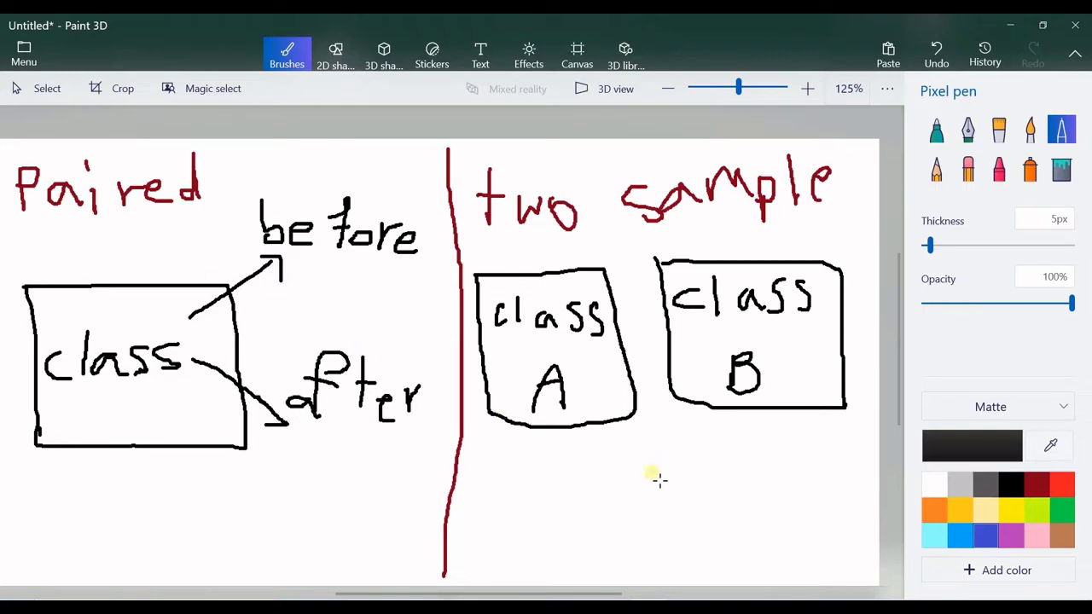
Switch back to Excel, point out the equal-variances t-test, and close the Data Analysis tool list without running anything
{"action": "mouse_move", "coordinate": [649, 607]}
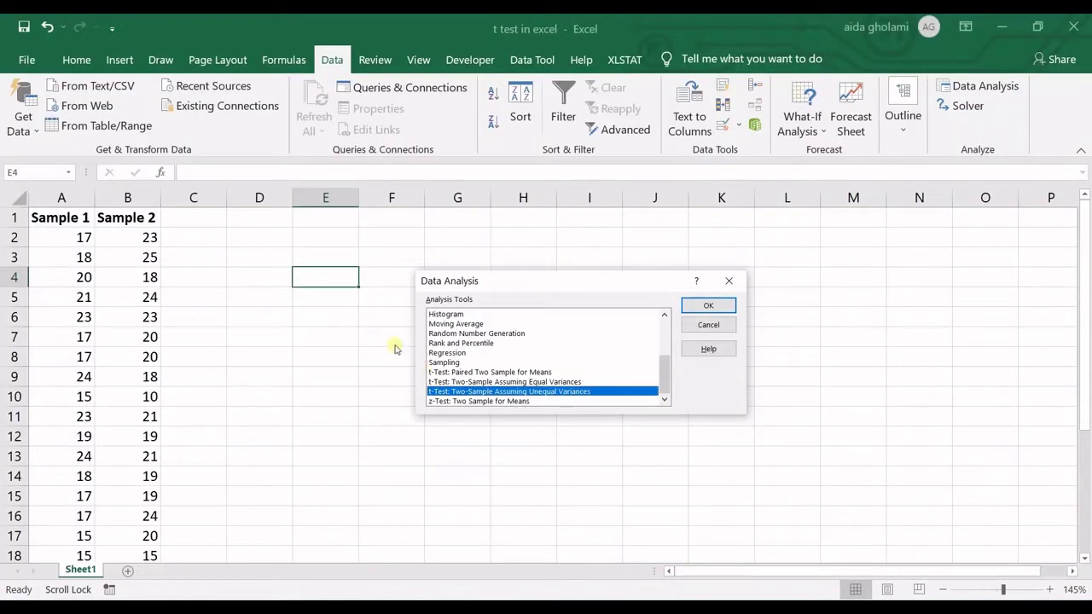
{"action": "left_click", "coordinate": [458, 382]}
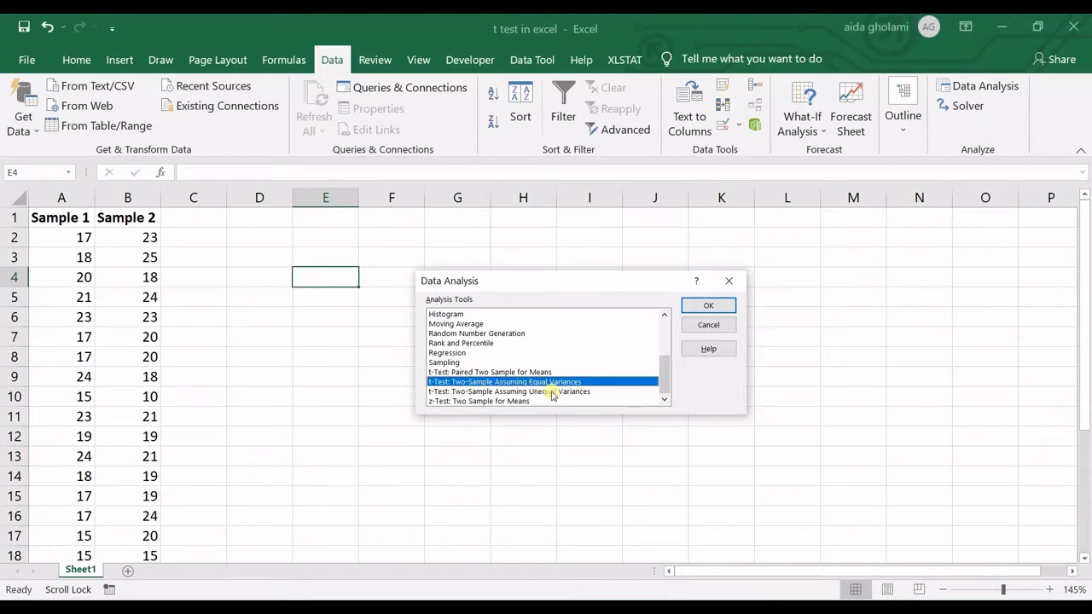
{"action": "left_click", "coordinate": [731, 282]}
Calculate the Sample 1 variance in cell D3 with the formula =VAR.S(A2:A26)
{"action": "left_click", "coordinate": [254, 265]}
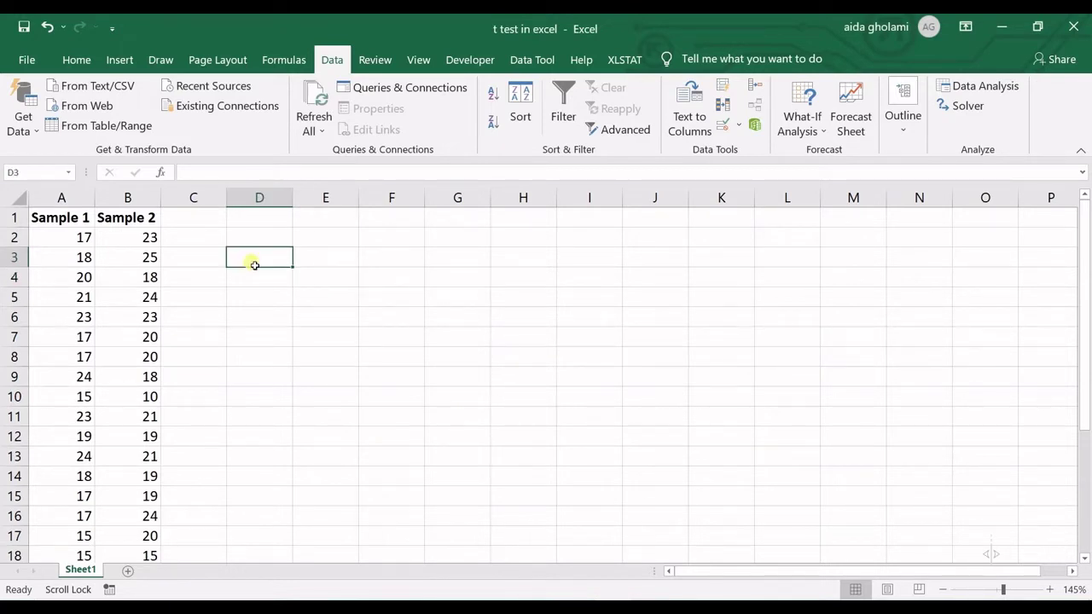
{"action": "type", "text": "="}
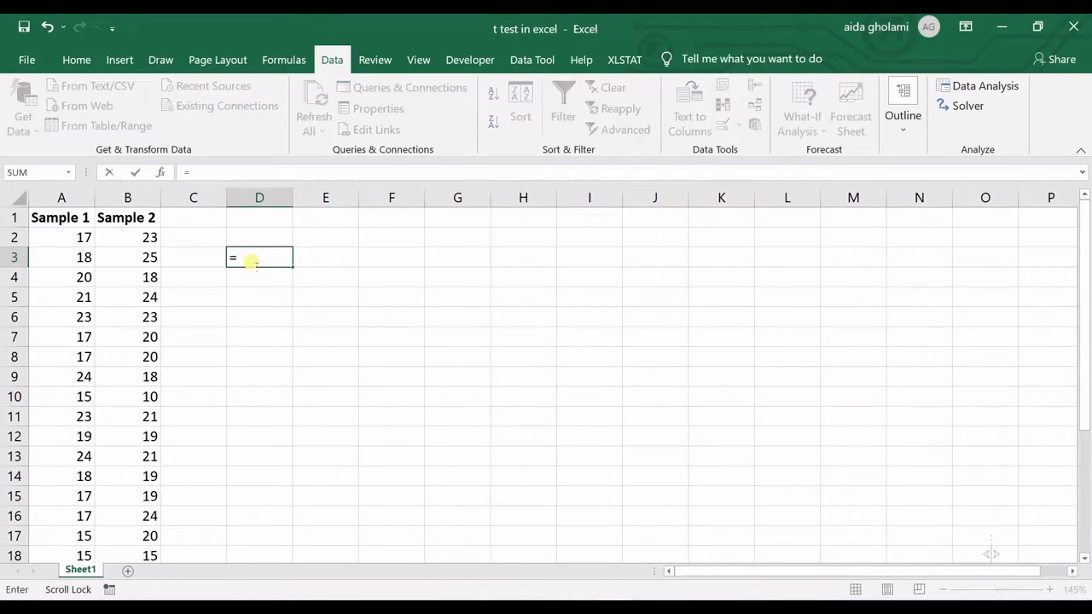
{"action": "type", "text": "va"}
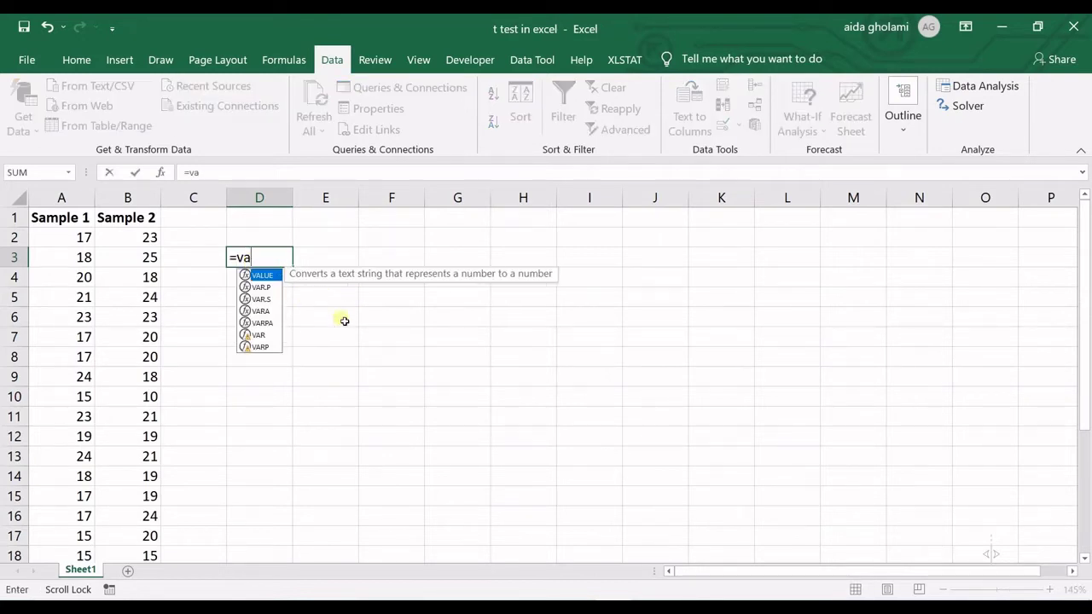
{"action": "double_click", "coordinate": [261, 299]}
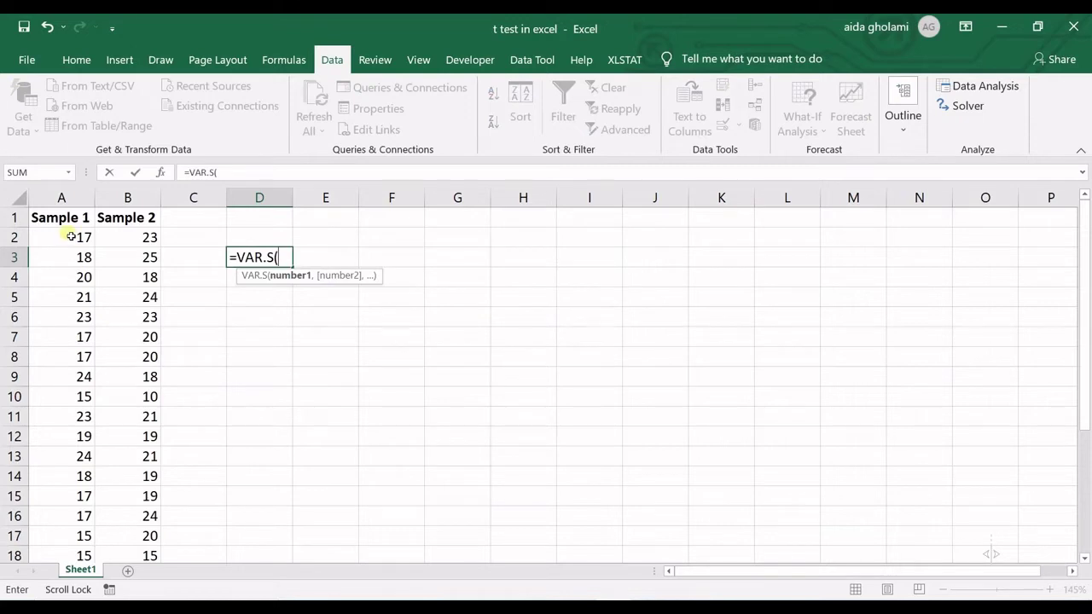
{"action": "left_click_drag", "start_coordinate": [71, 237], "coordinate": [58, 527]}
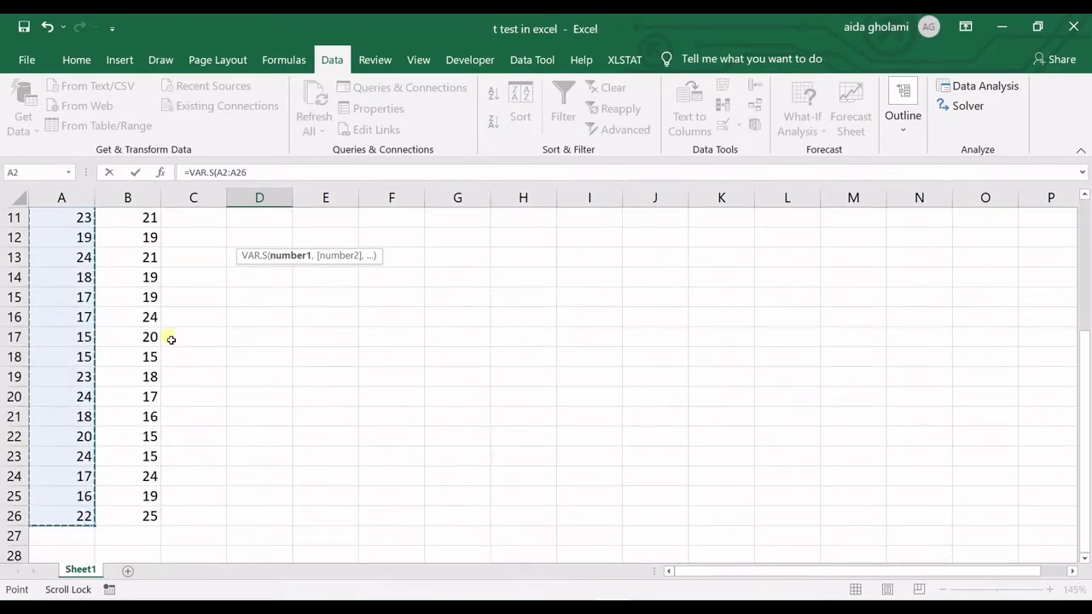
{"action": "key", "text": "Return"}
Fill the variance formula from D3 across into E3 to calculate the Sample 2 variance
{"action": "left_click", "coordinate": [271, 258]}
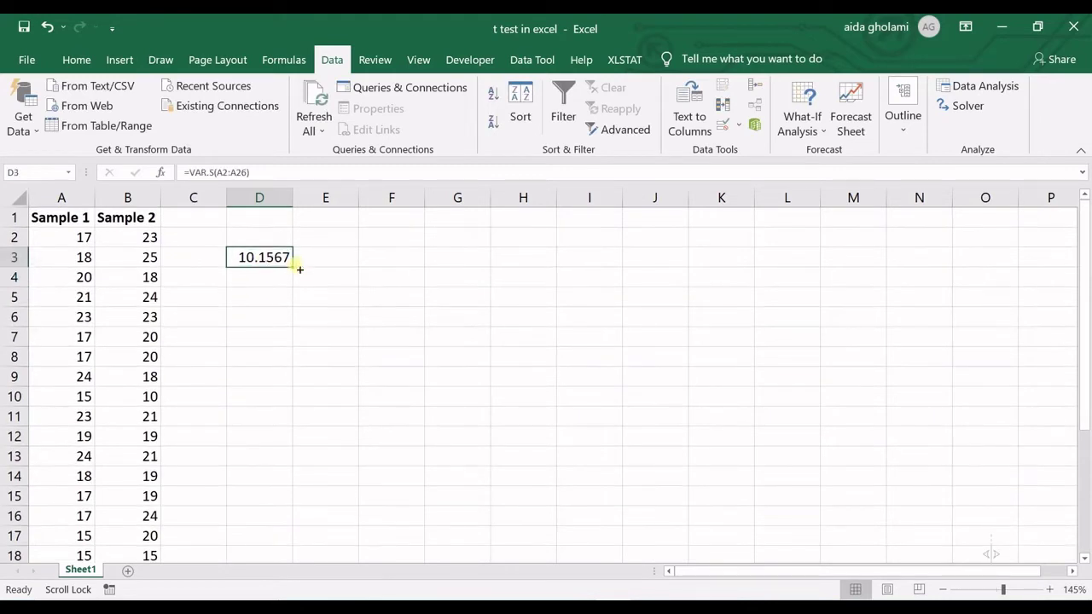
{"action": "left_click_drag", "start_coordinate": [300, 269], "coordinate": [339, 267]}
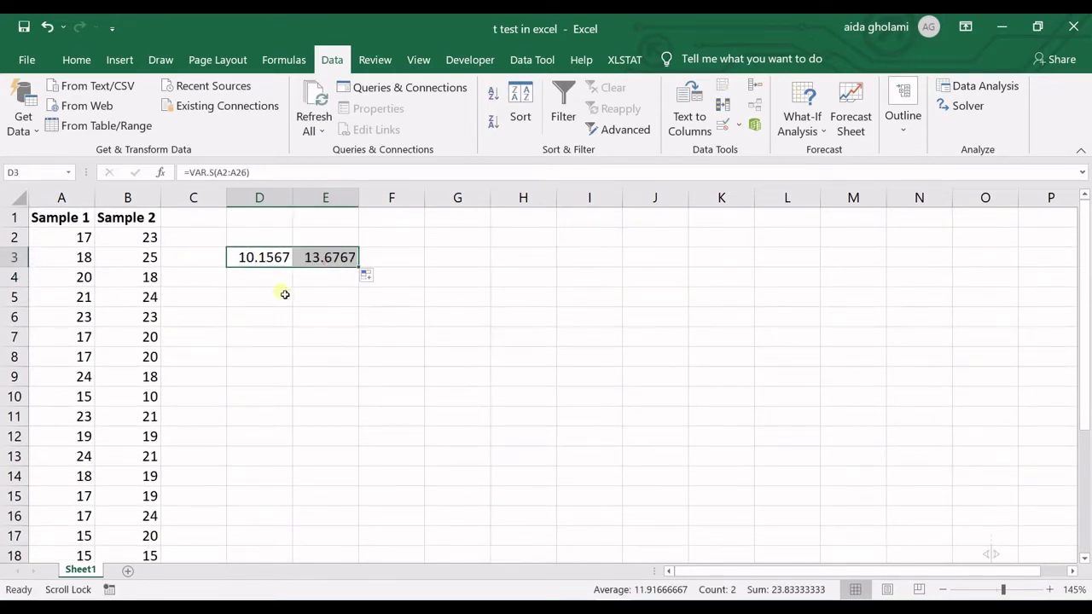
{"action": "left_click", "coordinate": [297, 279]}
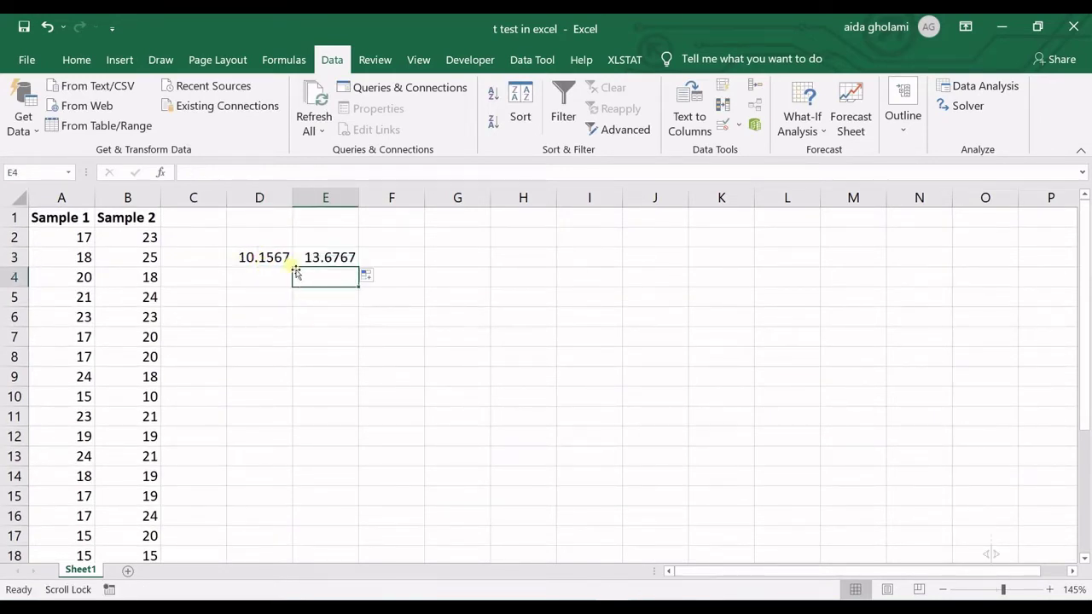
Open the data analysis tool t-Test: Two-Sample Assuming Unequal Variances and move its dialog closer to the data
{"action": "left_click", "coordinate": [983, 85]}
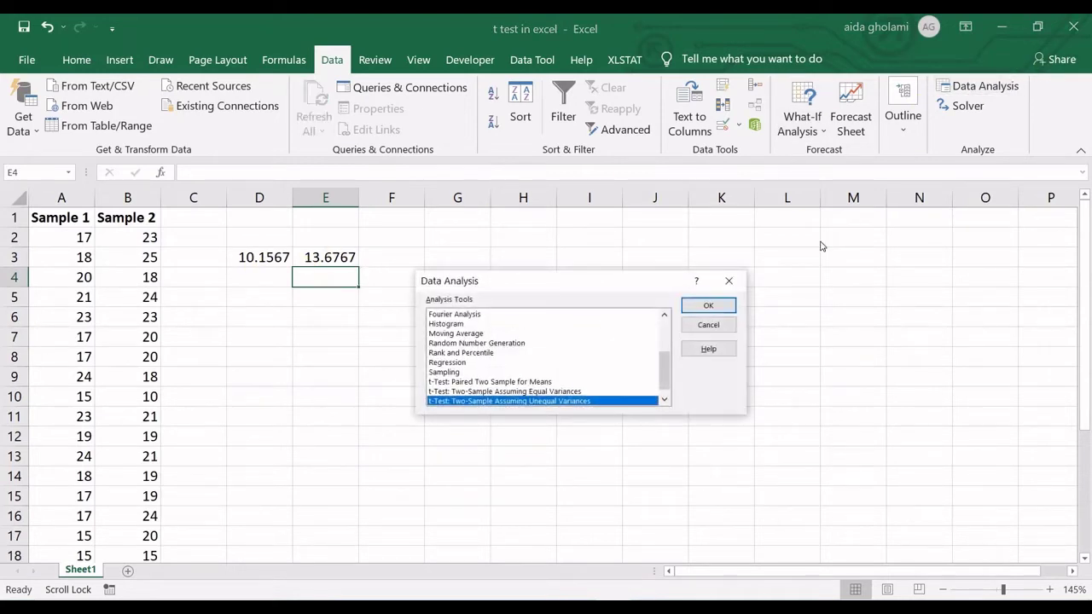
{"action": "scroll", "coordinate": [488, 371], "scroll_direction": "down", "scroll_amount": 1}
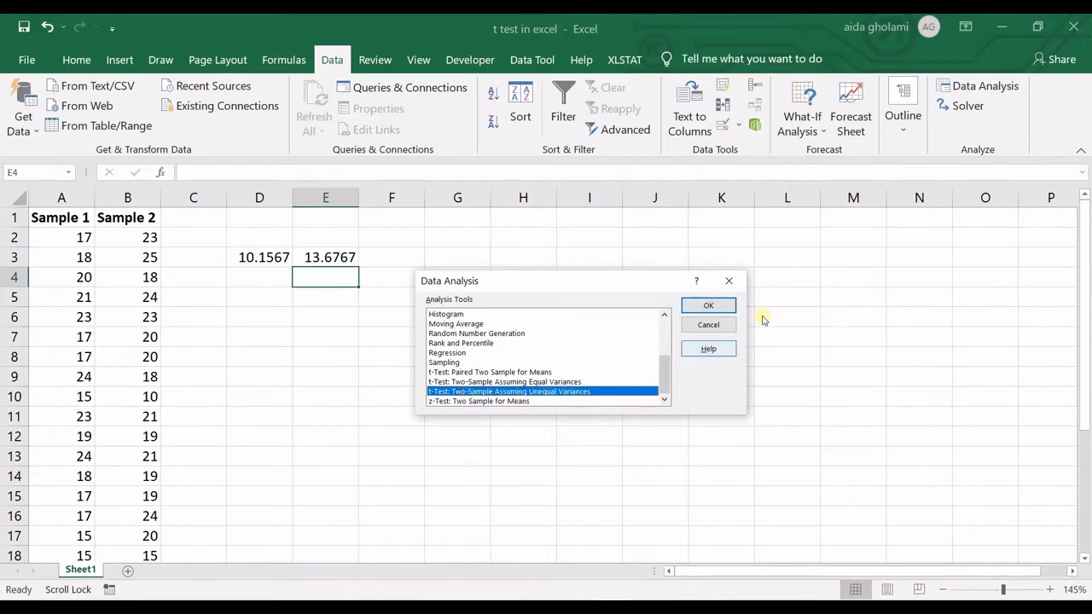
{"action": "left_click", "coordinate": [708, 306]}
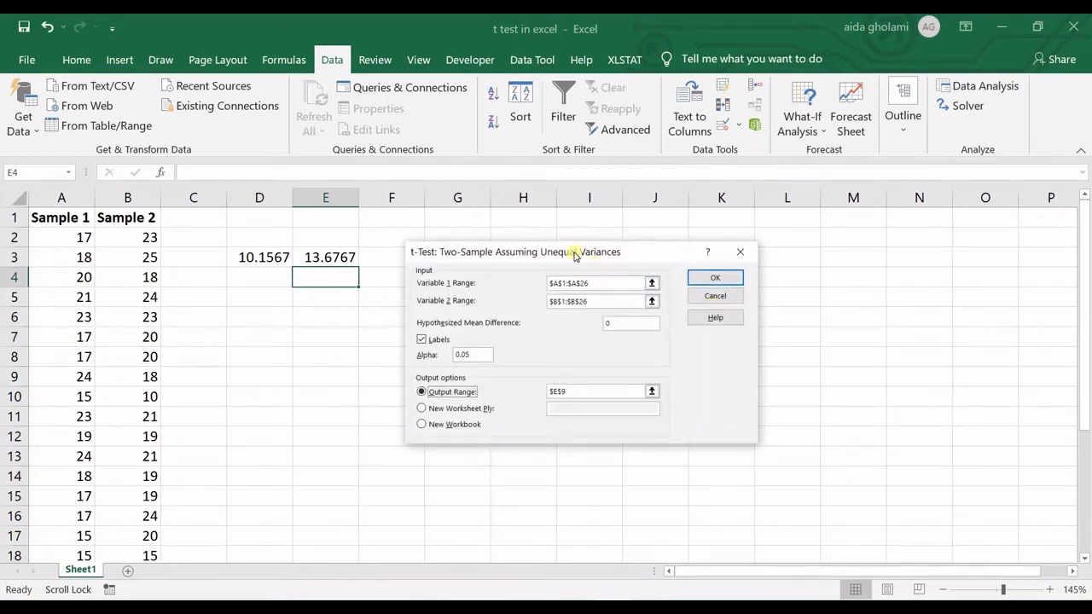
{"action": "left_click_drag", "start_coordinate": [574, 256], "coordinate": [392, 315]}
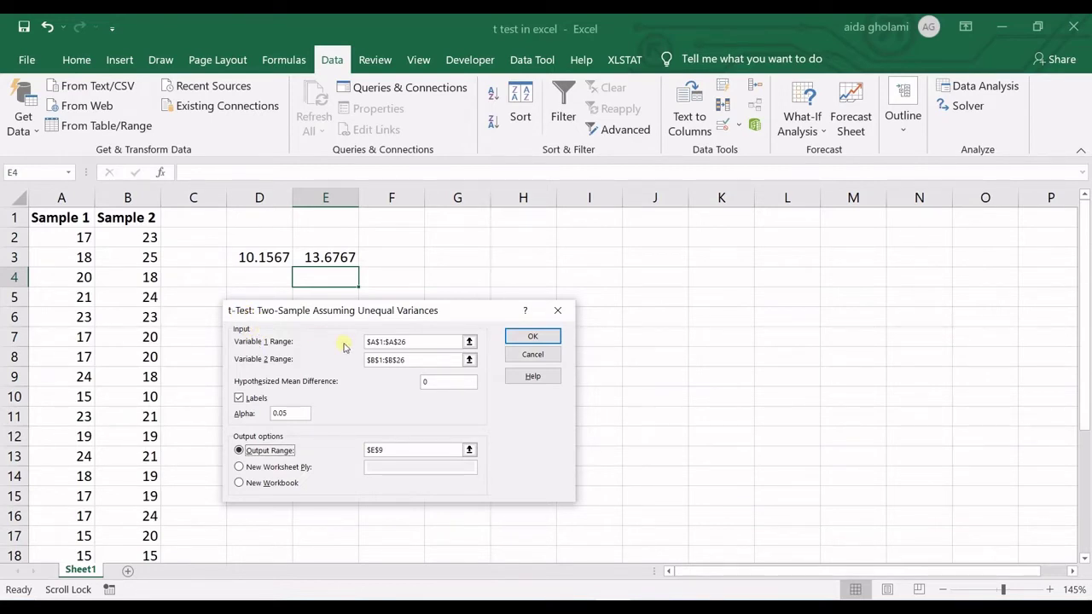
Set the t-test's Variable 1 range to $A$1:$A$26 and its Variable 2 range to $B$1:$B$26
{"action": "left_click", "coordinate": [418, 341]}
{"action": "left_click", "coordinate": [468, 341]}
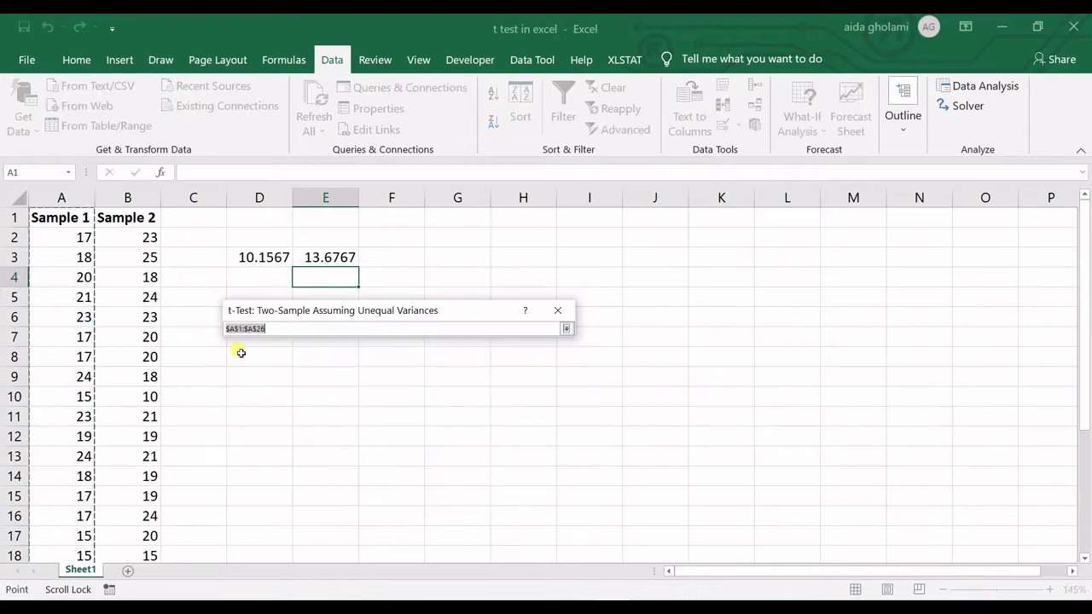
{"action": "left_click_drag", "start_coordinate": [77, 230], "coordinate": [65, 515]}
{"action": "scroll", "coordinate": [554, 335], "scroll_direction": "up", "scroll_amount": 1}
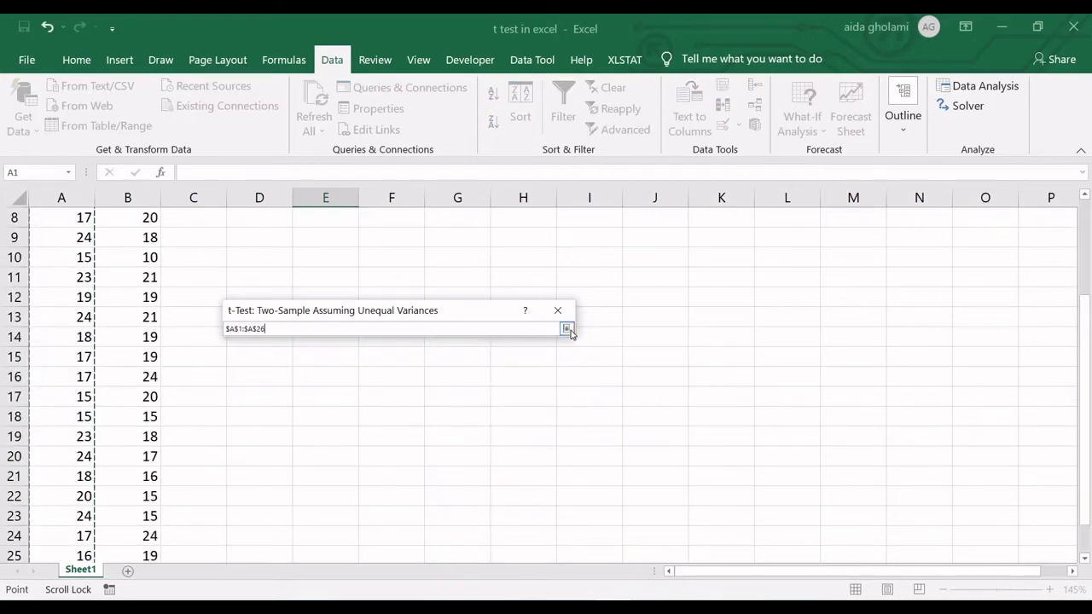
{"action": "left_click", "coordinate": [565, 328]}
{"action": "left_click", "coordinate": [470, 361]}
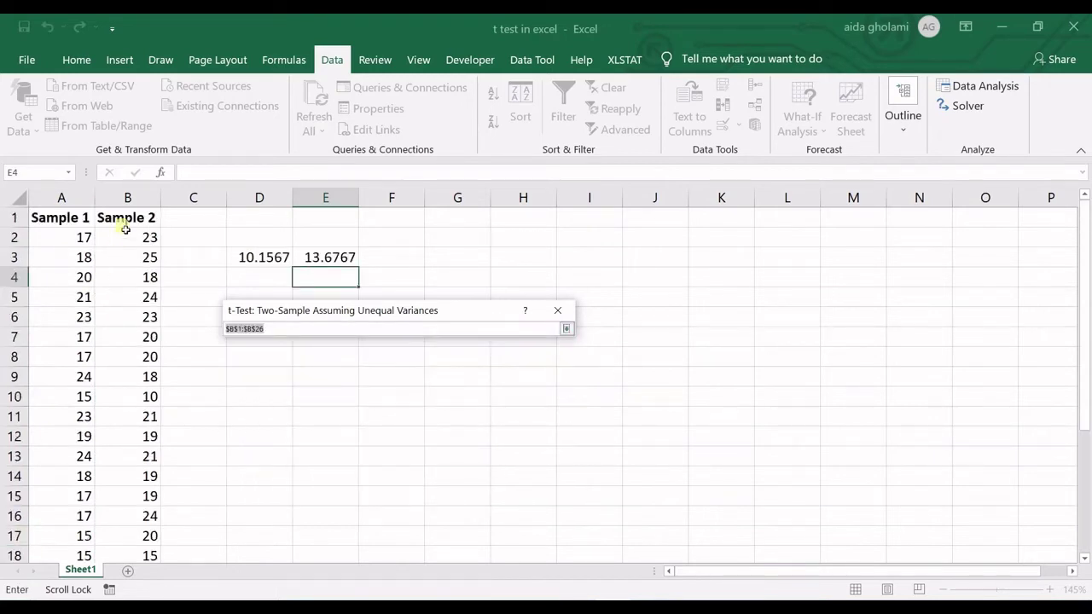
{"action": "left_click_drag", "start_coordinate": [125, 224], "coordinate": [128, 520]}
{"action": "scroll", "coordinate": [585, 345], "scroll_direction": "up", "scroll_amount": 3}
{"action": "left_click", "coordinate": [566, 329]}
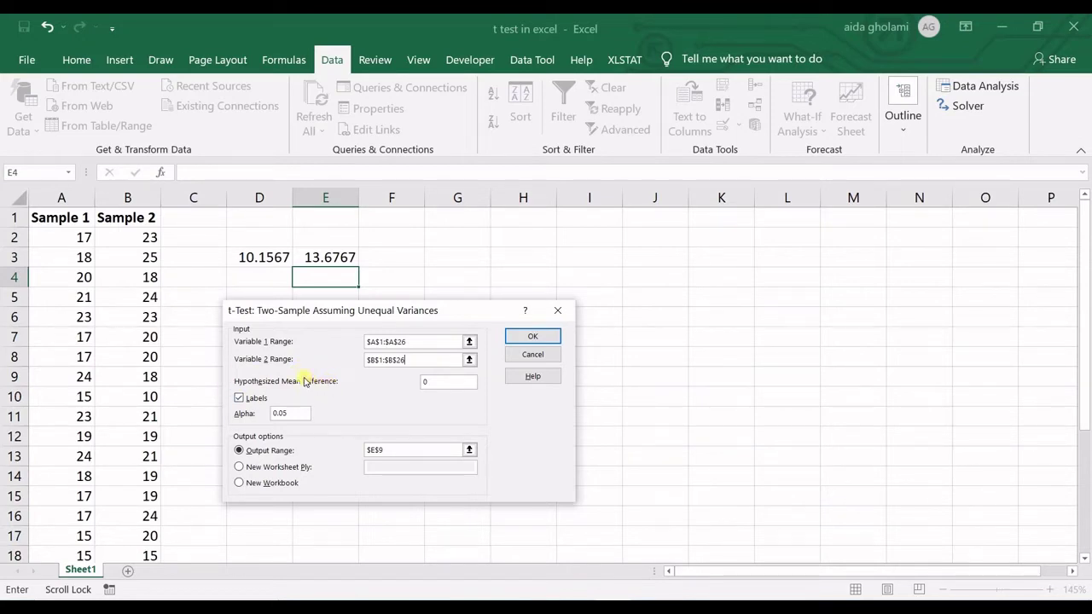
Switch to Paint 3D and undo all the paired and two-sample drawings until the canvas is blank
{"action": "left_click", "coordinate": [436, 387]}
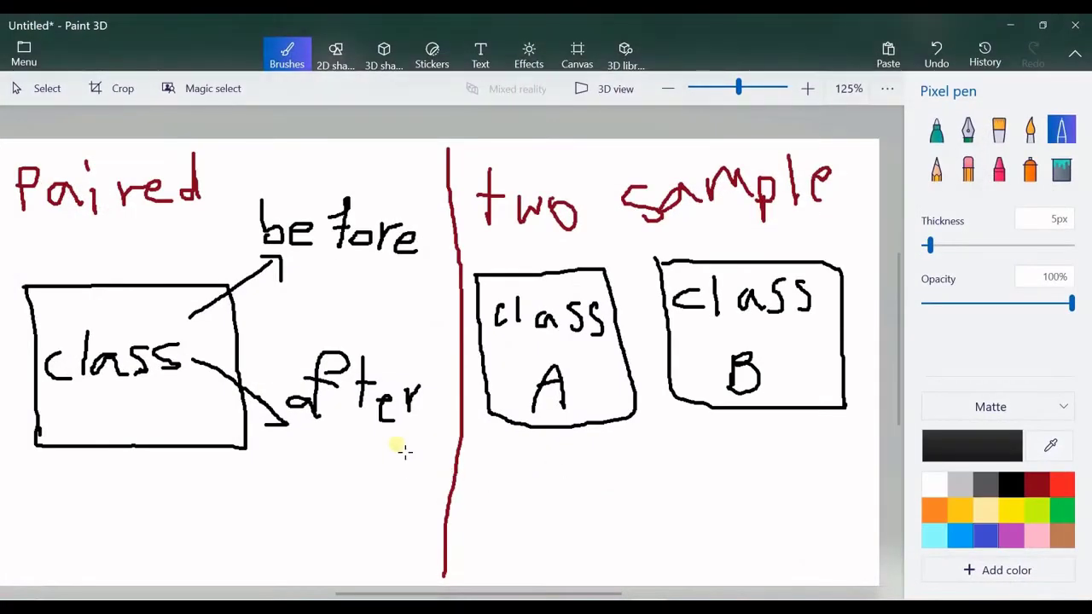
{"action": "key", "text": "ctrl+z"}
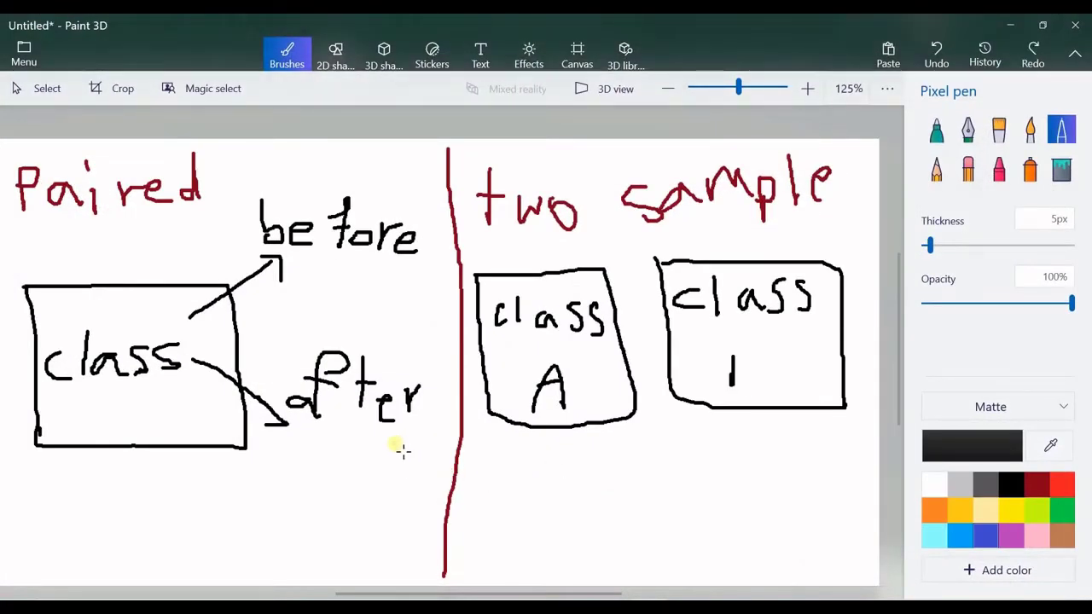
{"action": "key", "text": "ctrl+z"}
{"action": "key", "text": "ctrl+z"}
{"action": "key", "text": "ctrl+z"}
{"action": "key", "text": "ctrl+z"}
{"action": "key", "text": "ctrl+z"}
{"action": "key", "text": "ctrl+z"}
{"action": "key", "text": "ctrl+z"}
{"action": "key", "text": "ctrl+z"}
{"action": "key", "text": "ctrl+z"}
{"action": "key", "text": "ctrl+z"}
{"action": "key", "text": "ctrl+z"}
{"action": "key", "text": "ctrl+z"}
{"action": "key", "text": "ctrl+z"}
{"action": "key", "text": "ctrl+z"}
{"action": "key", "text": "ctrl+z"}
{"action": "key", "text": "ctrl+z"}
{"action": "key", "text": "ctrl+z"}
{"action": "key", "text": "ctrl+z"}
{"action": "key", "text": "ctrl+z"}
{"action": "key", "text": "ctrl+z"}
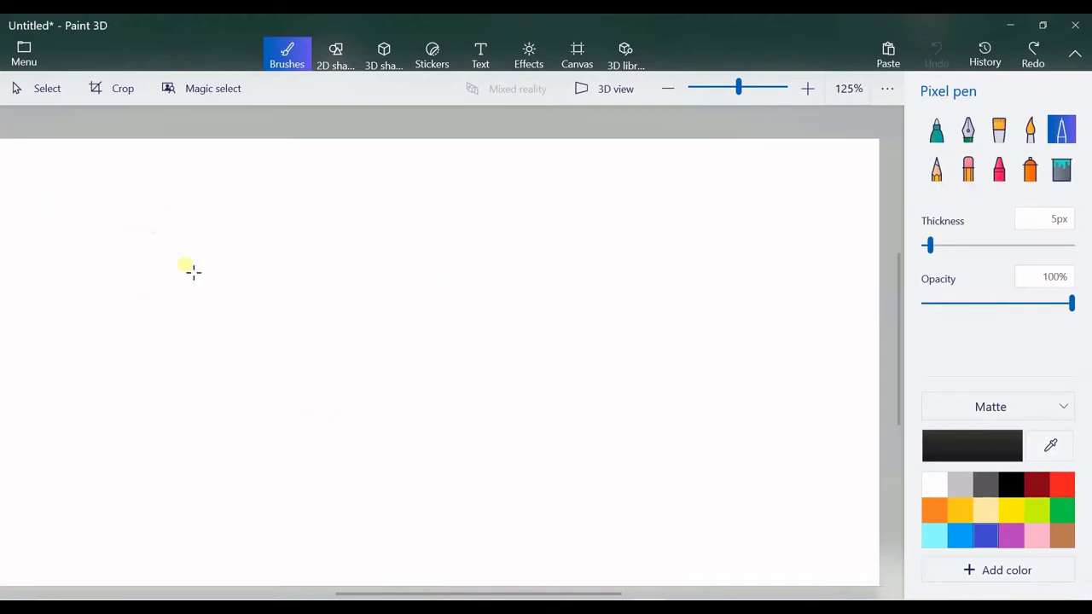
Draw a tall brace and handwrite the null hypothesis "H0: M = M" beside its upper part
{"action": "left_click_drag", "start_coordinate": [167, 206], "coordinate": [204, 394]}
{"action": "left_click_drag", "start_coordinate": [184, 242], "coordinate": [193, 236]}
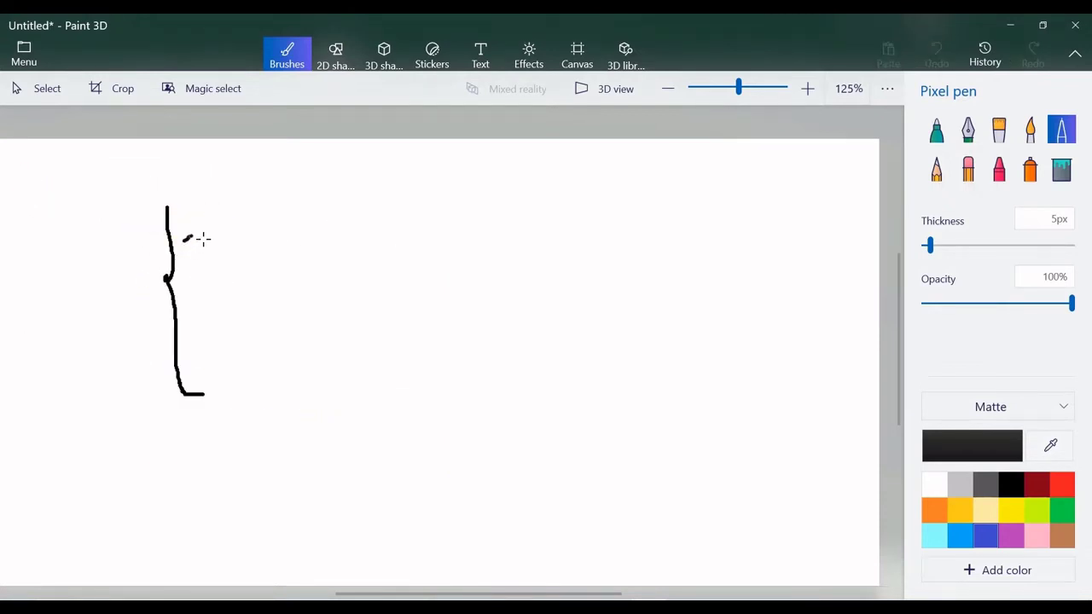
{"action": "mouse_move", "coordinate": [198, 198]}
{"action": "left_mouse_down"}
{"action": "mouse_move", "coordinate": [191, 241]}
{"action": "mouse_move", "coordinate": [214, 238]}
{"action": "mouse_move", "coordinate": [215, 218]}
{"action": "mouse_move", "coordinate": [239, 246]}
{"action": "left_mouse_up"}
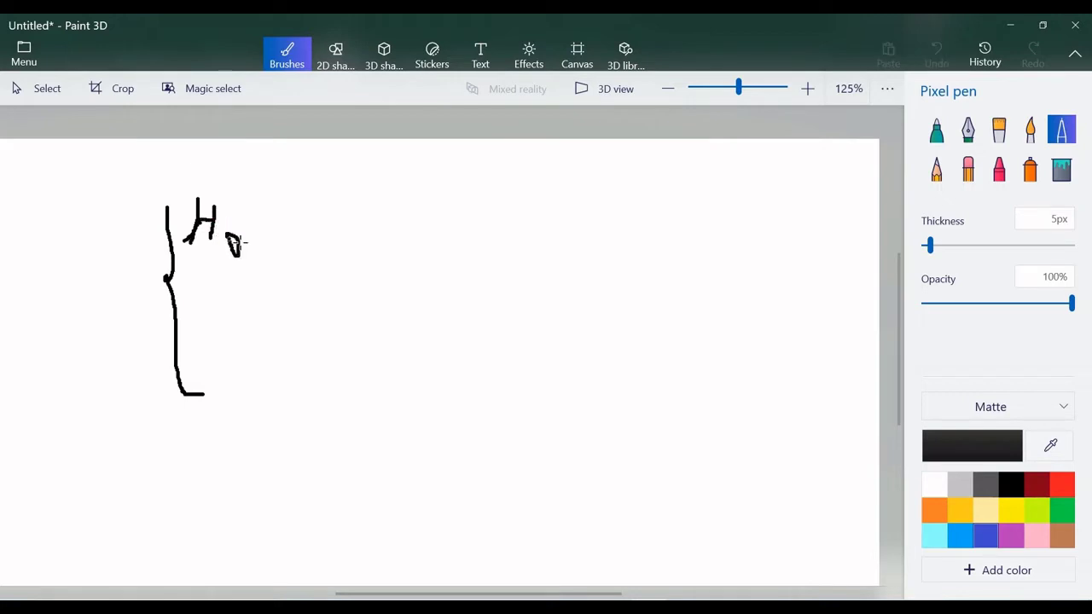
{"action": "left_click", "coordinate": [254, 219]}
{"action": "left_click", "coordinate": [248, 235]}
{"action": "mouse_move", "coordinate": [287, 207]}
{"action": "left_mouse_down"}
{"action": "mouse_move", "coordinate": [275, 244]}
{"action": "mouse_move", "coordinate": [357, 252]}
{"action": "left_mouse_up"}
{"action": "left_click_drag", "start_coordinate": [359, 213], "coordinate": [384, 231]}
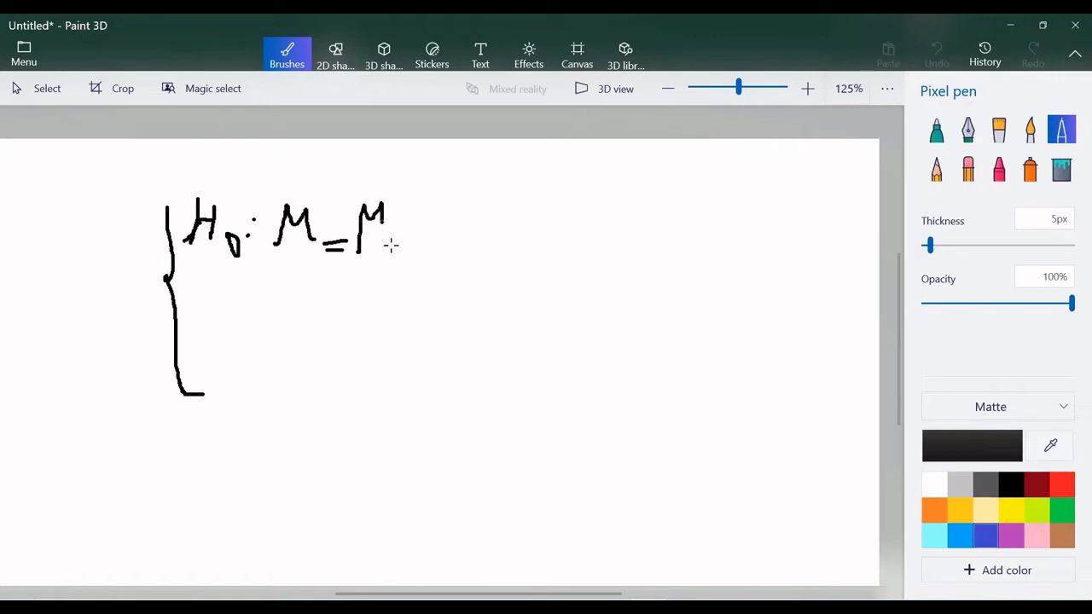
Handwrite the start of the alternative hypothesis, "H1: M =", below the null hypothesis
{"action": "left_click_drag", "start_coordinate": [202, 313], "coordinate": [211, 369]}
{"action": "left_click", "coordinate": [215, 313]}
{"action": "mouse_move", "coordinate": [215, 313]}
{"action": "left_mouse_down"}
{"action": "mouse_move", "coordinate": [226, 362]}
{"action": "mouse_move", "coordinate": [219, 340]}
{"action": "mouse_move", "coordinate": [254, 388]}
{"action": "mouse_move", "coordinate": [316, 313]}
{"action": "mouse_move", "coordinate": [327, 313]}
{"action": "mouse_move", "coordinate": [331, 337]}
{"action": "mouse_move", "coordinate": [377, 362]}
{"action": "mouse_move", "coordinate": [375, 352]}
{"action": "left_mouse_up"}
{"action": "left_click", "coordinate": [270, 341]}
{"action": "left_click", "coordinate": [271, 351]}
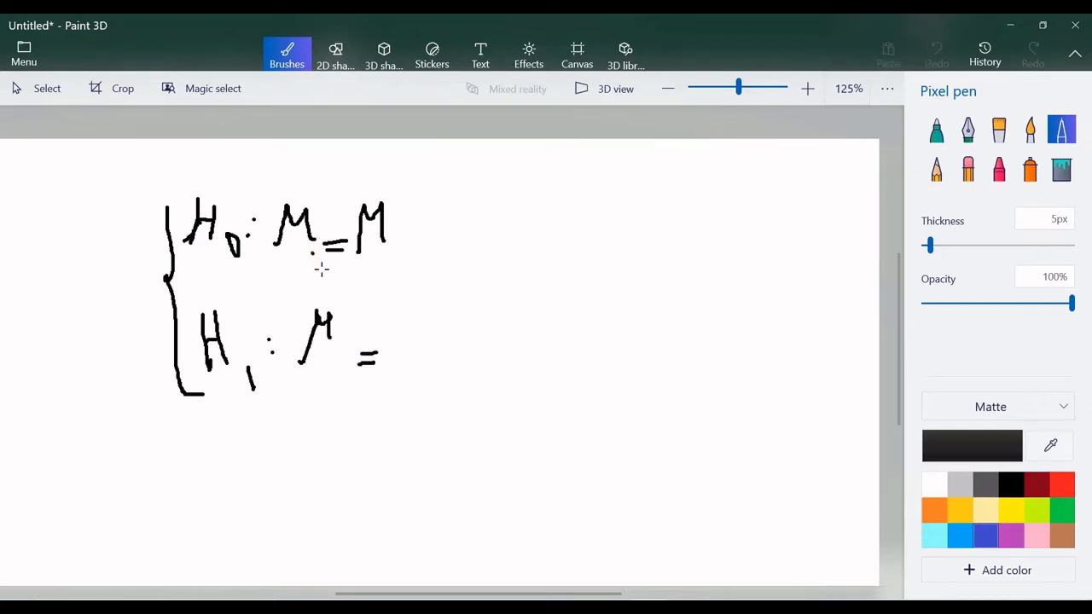
Add subscripts 1 and 2 to the two means in H0 and subscript 1 to the first mean in H1
{"action": "left_click_drag", "start_coordinate": [312, 253], "coordinate": [313, 272]}
{"action": "left_click_drag", "start_coordinate": [392, 253], "coordinate": [408, 271]}
{"action": "left_click_drag", "start_coordinate": [339, 372], "coordinate": [337, 383]}
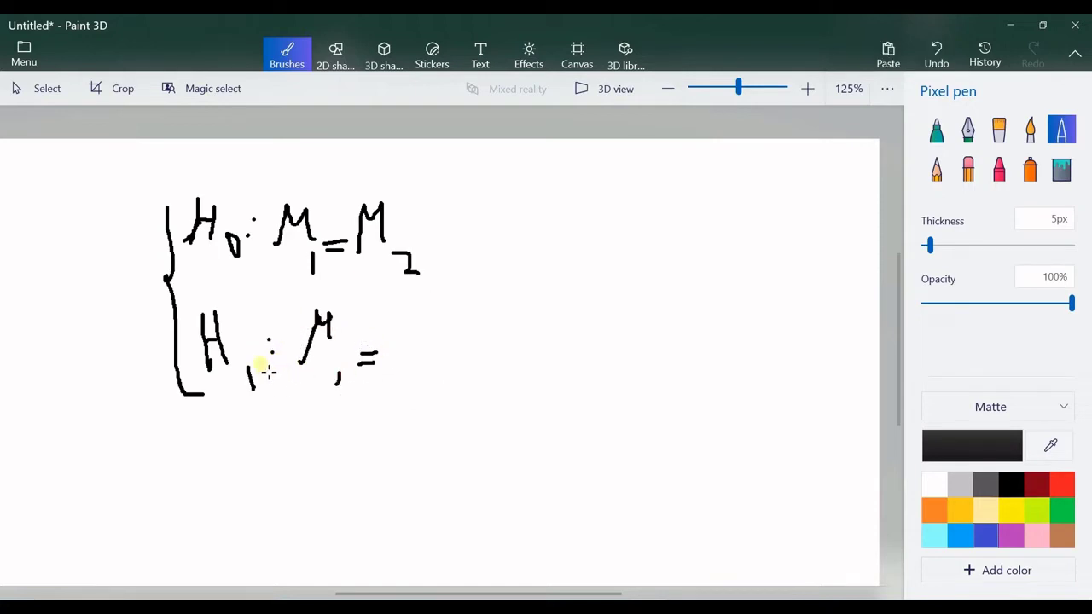
Complete H1 with a second mean M with subscript 2, and strike through its equals sign to make ≠
{"action": "mouse_move", "coordinate": [395, 359]}
{"action": "left_mouse_down"}
{"action": "mouse_move", "coordinate": [431, 337]}
{"action": "mouse_move", "coordinate": [447, 341]}
{"action": "left_mouse_up"}
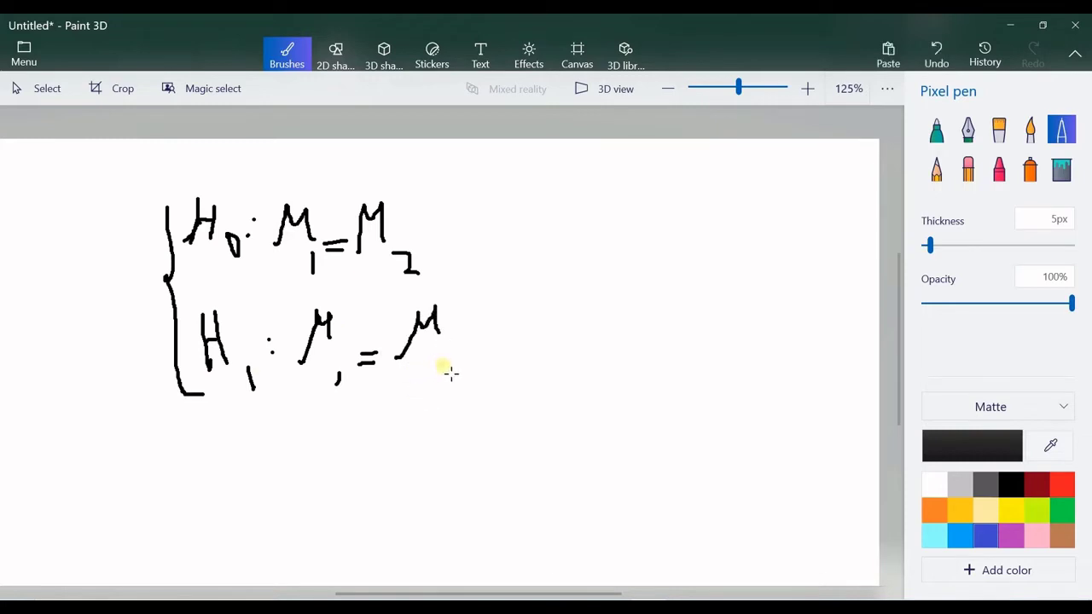
{"action": "mouse_move", "coordinate": [375, 340]}
{"action": "left_mouse_down"}
{"action": "mouse_move", "coordinate": [368, 395]}
{"action": "mouse_move", "coordinate": [378, 359]}
{"action": "left_mouse_up"}
{"action": "left_click", "coordinate": [448, 359]}
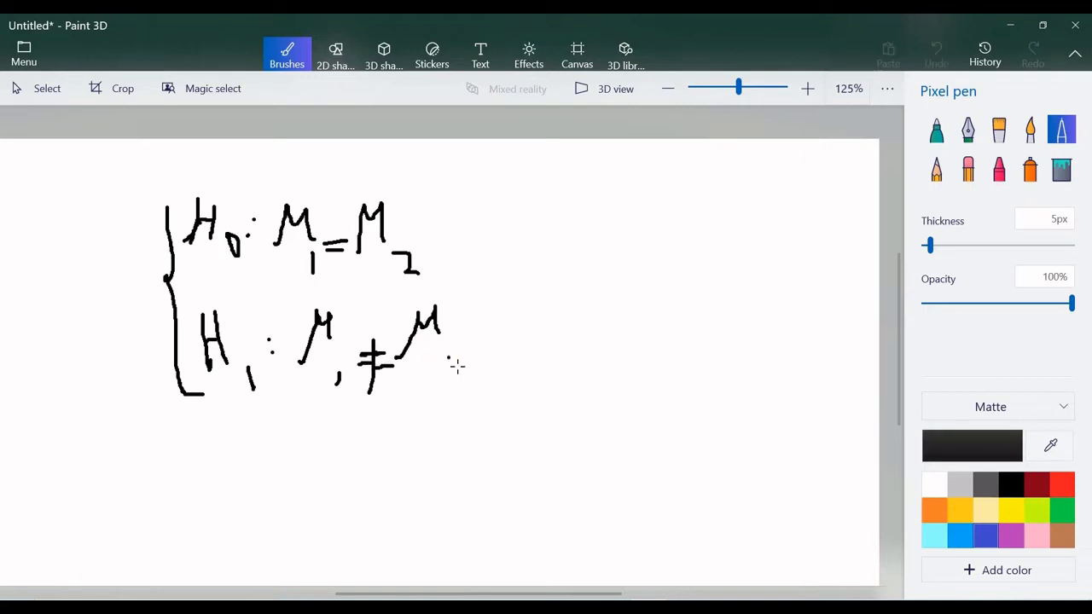
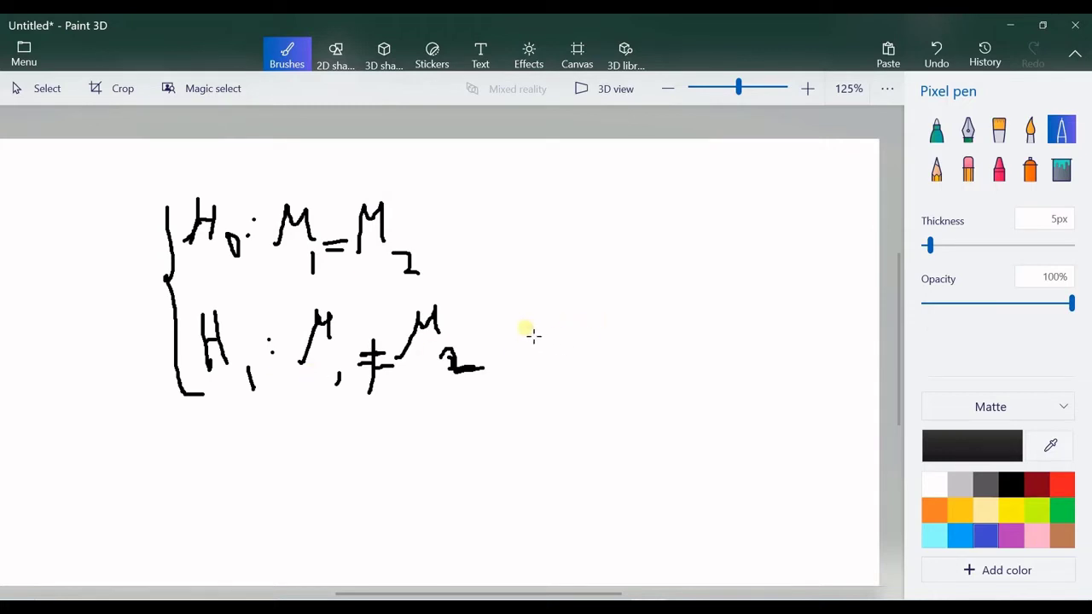
Sketch a bell curve over a baseline beside the hypotheses, with a dashed centre line labelled 0 and a vertical cutoff line in each tail
{"action": "left_click_drag", "start_coordinate": [524, 326], "coordinate": [818, 317]}
{"action": "mouse_move", "coordinate": [523, 300]}
{"action": "left_mouse_down"}
{"action": "mouse_move", "coordinate": [563, 302]}
{"action": "mouse_move", "coordinate": [631, 208]}
{"action": "mouse_move", "coordinate": [811, 290]}
{"action": "mouse_move", "coordinate": [833, 279]}
{"action": "left_mouse_up"}
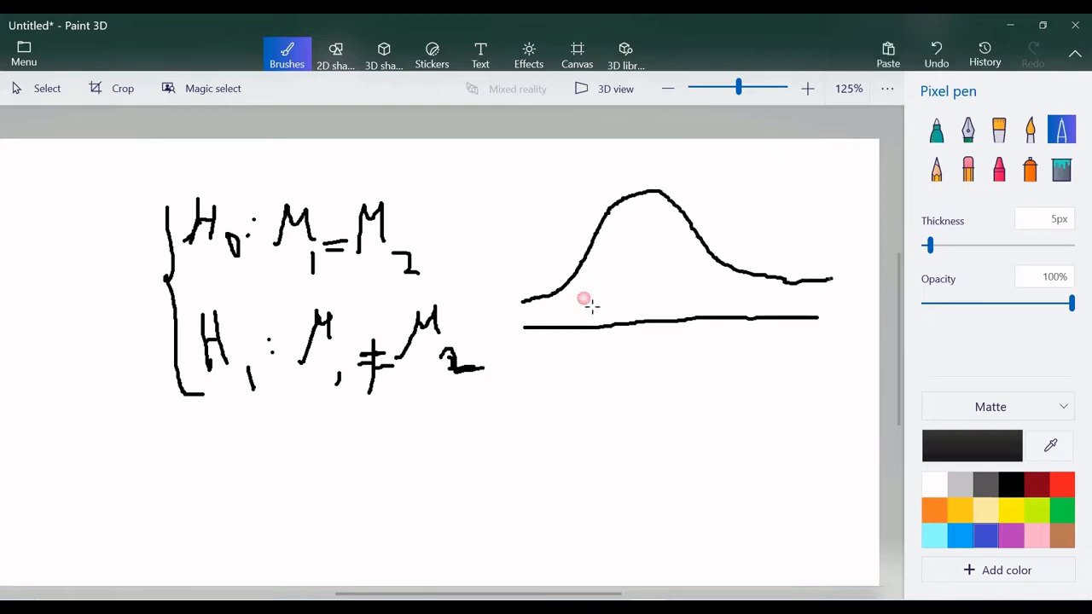
{"action": "left_click_drag", "start_coordinate": [546, 298], "coordinate": [497, 298]}
{"action": "left_click_drag", "start_coordinate": [654, 214], "coordinate": [654, 221]}
{"action": "mouse_move", "coordinate": [665, 353]}
{"action": "left_mouse_down"}
{"action": "mouse_move", "coordinate": [673, 365]}
{"action": "mouse_move", "coordinate": [674, 354]}
{"action": "left_mouse_up"}
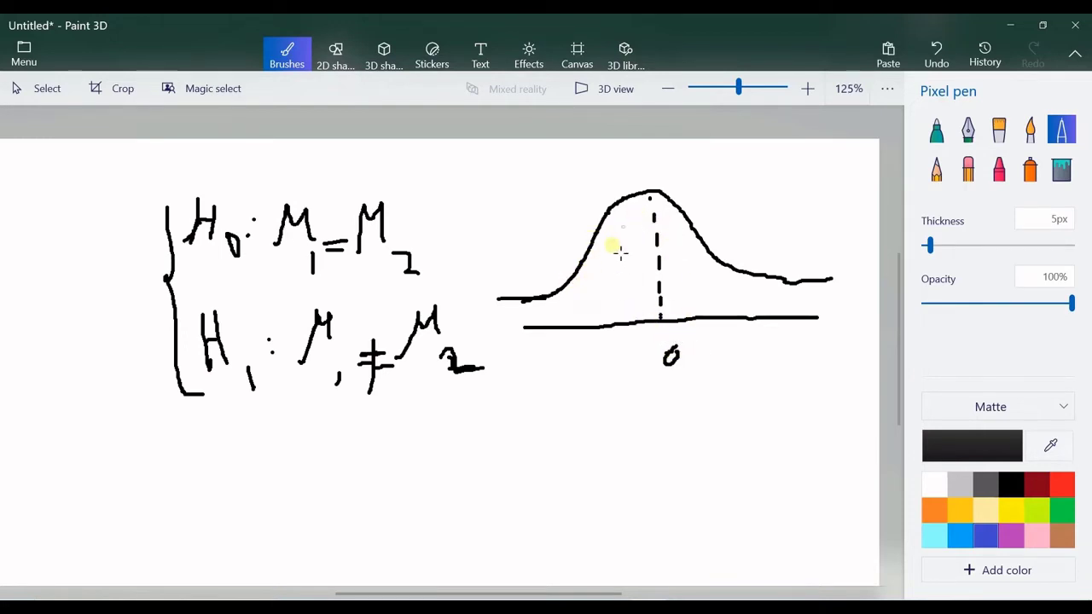
{"action": "left_click_drag", "start_coordinate": [560, 282], "coordinate": [559, 342]}
{"action": "left_click_drag", "start_coordinate": [766, 266], "coordinate": [767, 324]}
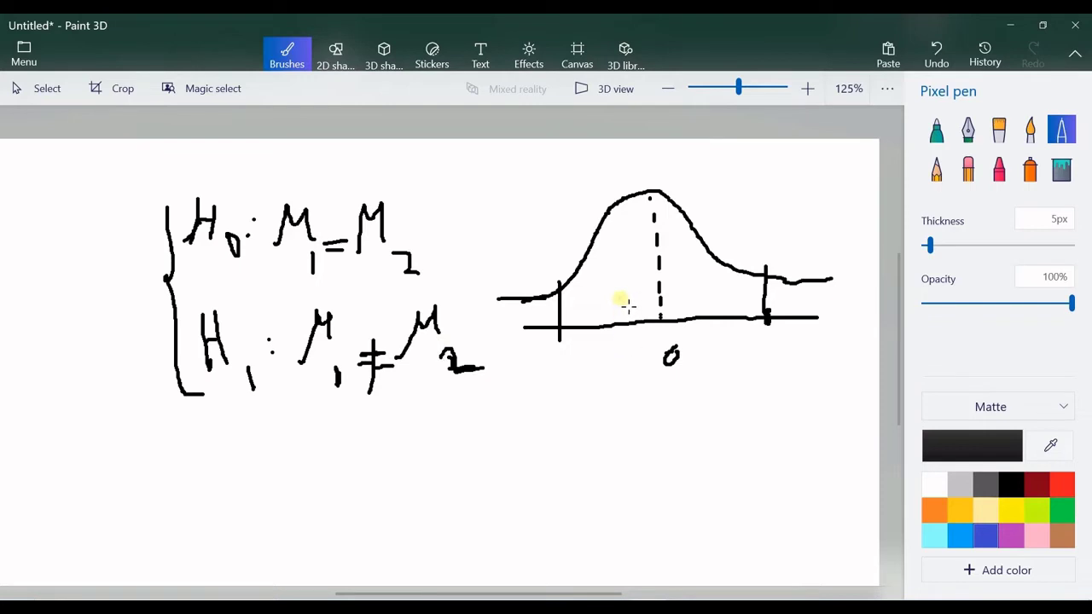
Switch back to Excel and keep the hypothesized mean difference at 0 with labels included in the t-test settings
{"action": "left_click", "coordinate": [1010, 27]}
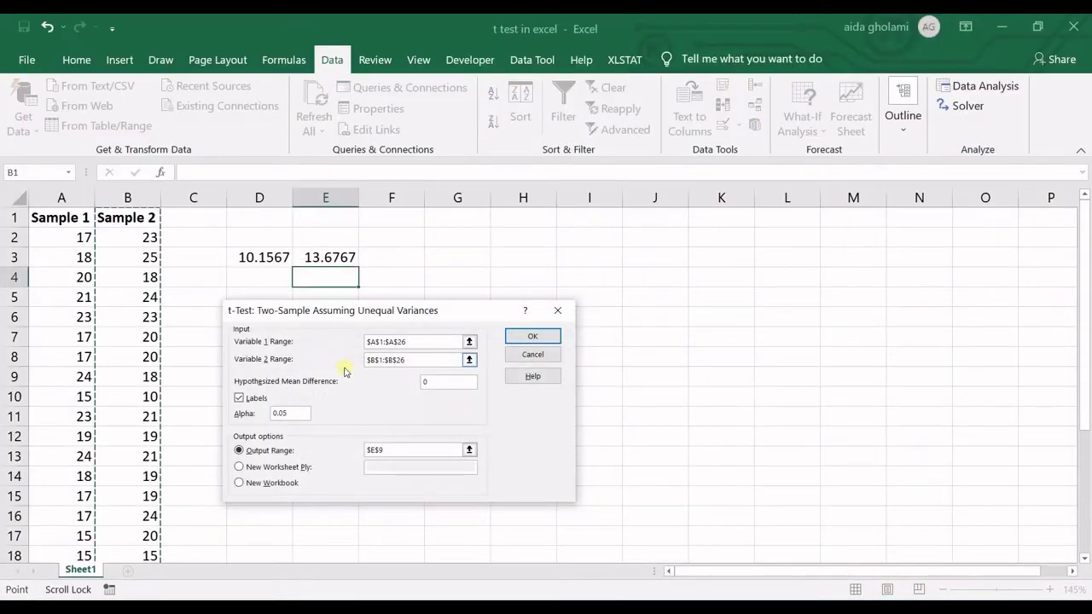
{"action": "left_click", "coordinate": [451, 385]}
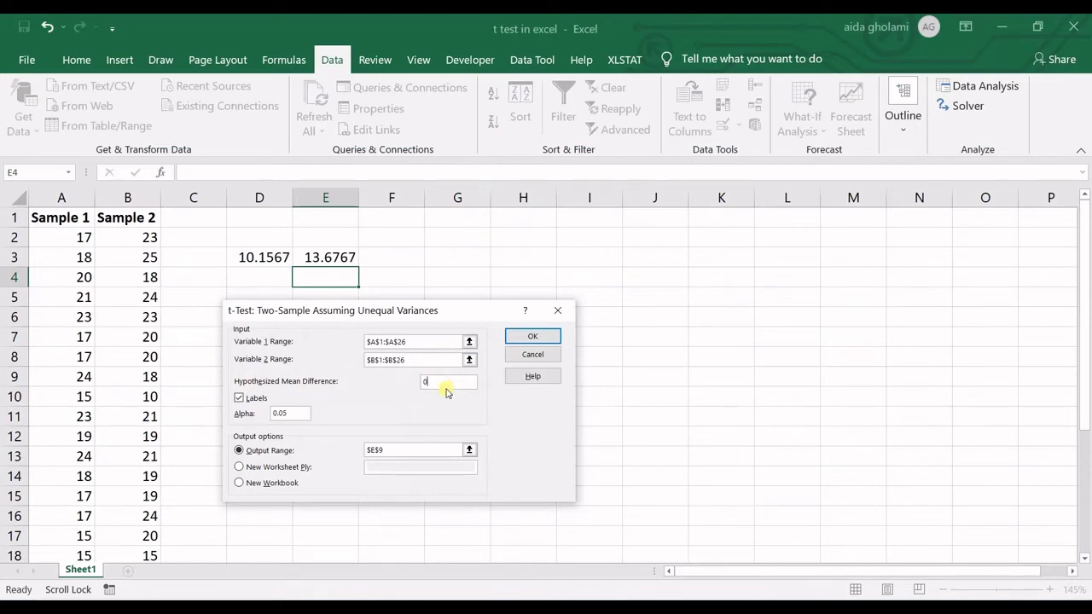
{"action": "left_click", "coordinate": [247, 398]}
Set the t-test's output range to cell $E$9 on the current sheet and run the test
{"action": "left_click", "coordinate": [240, 468]}
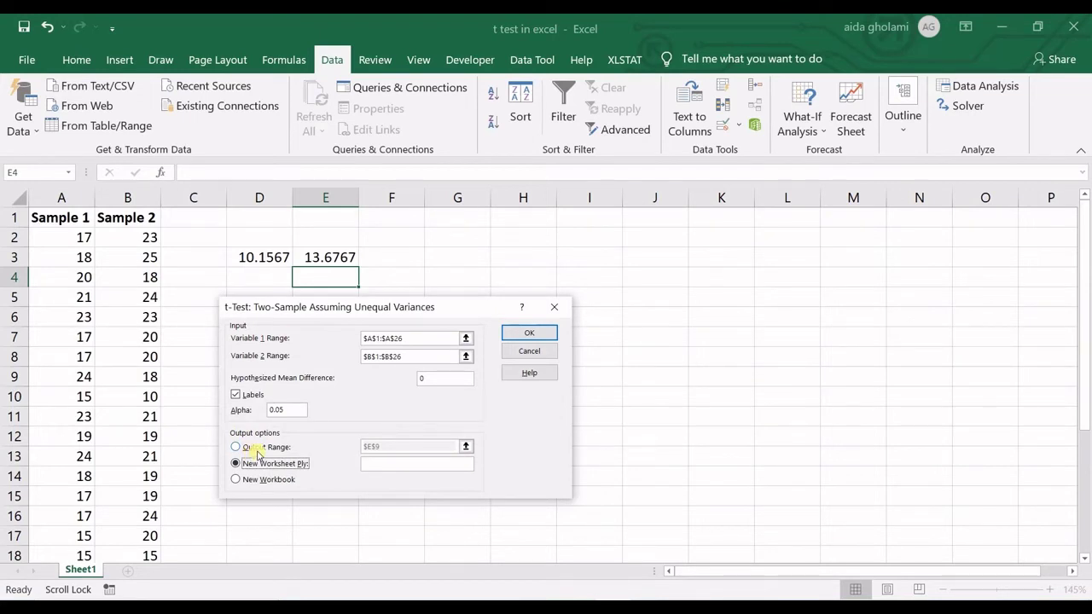
{"action": "left_click", "coordinate": [253, 452]}
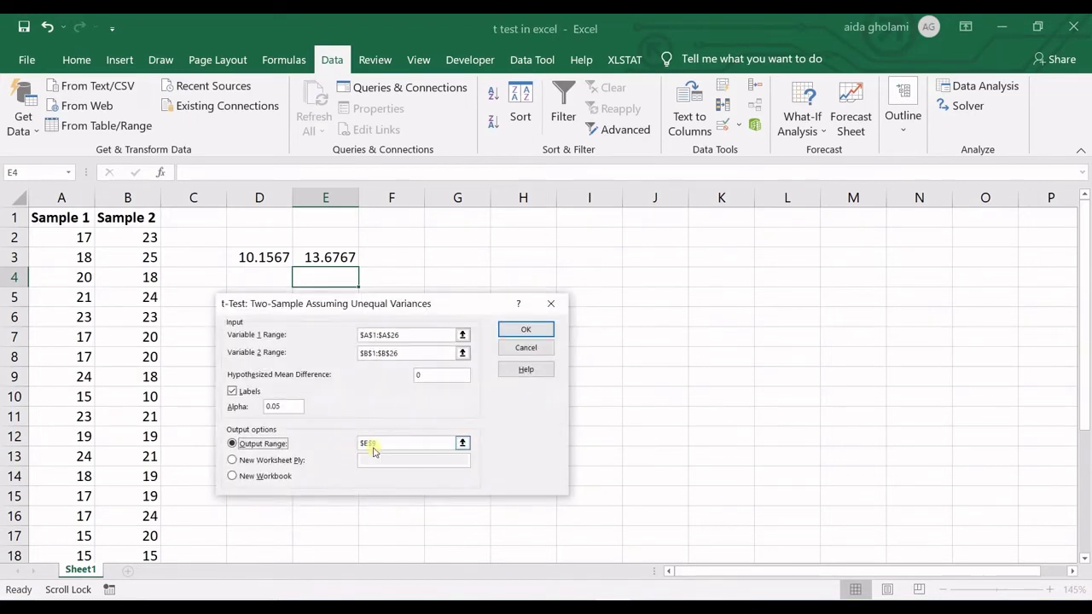
{"action": "left_click", "coordinate": [416, 448]}
{"action": "left_click", "coordinate": [462, 443]}
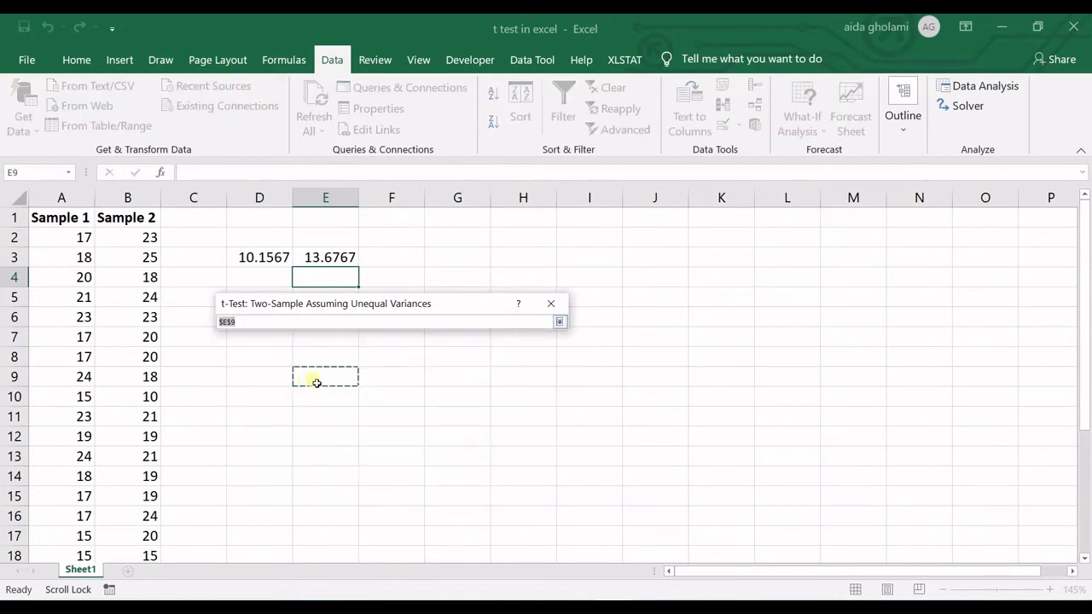
{"action": "left_click", "coordinate": [316, 380]}
{"action": "left_click", "coordinate": [559, 322]}
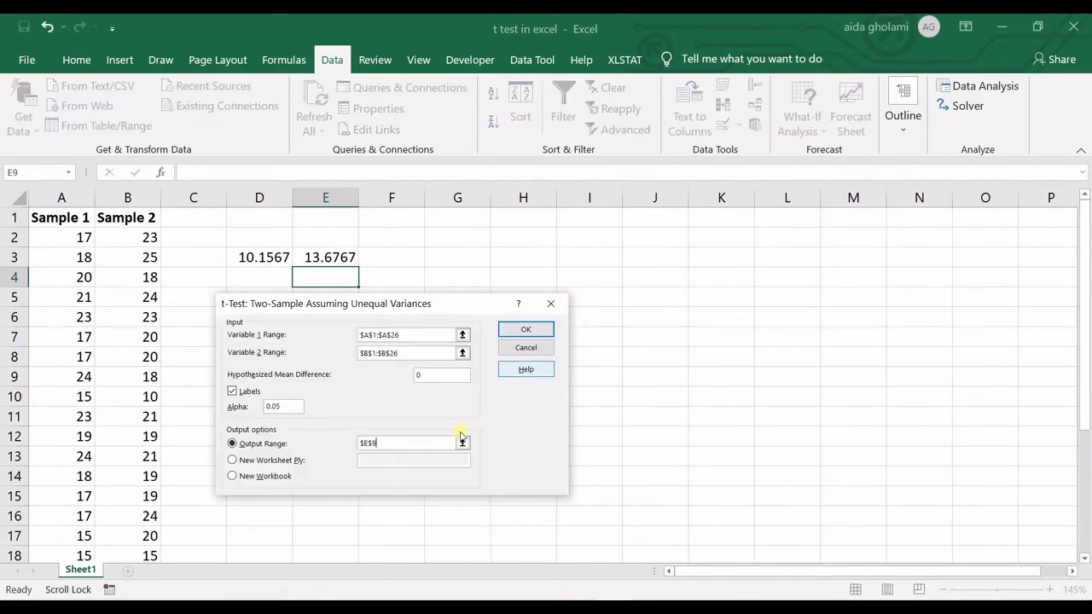
{"action": "left_click", "coordinate": [524, 331]}
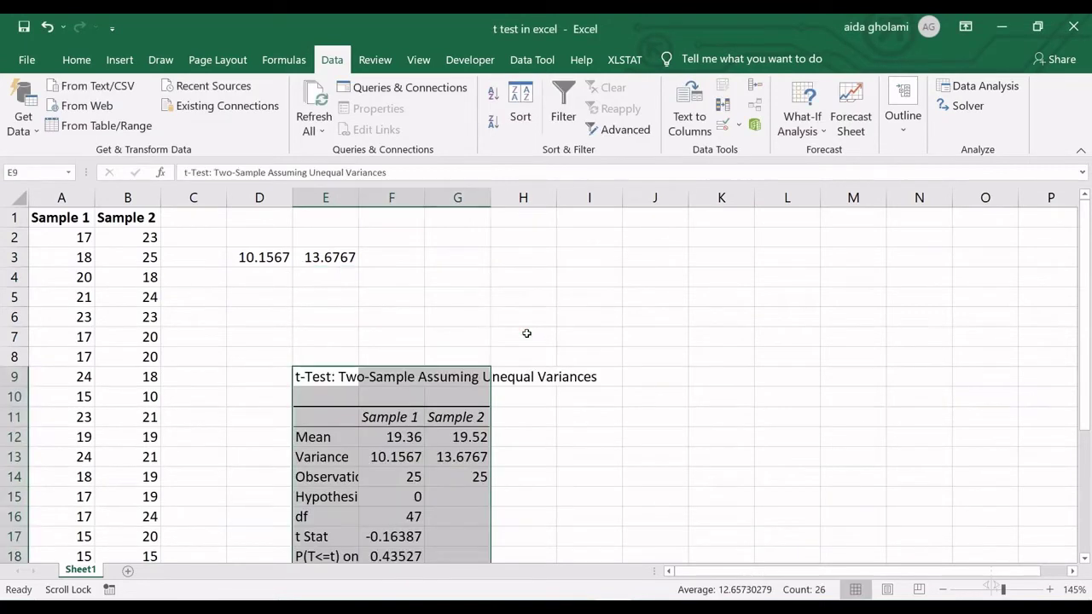
Widen columns E and F so the t-test's row labels and values are fully readable
{"action": "double_click", "coordinate": [365, 196]}
{"action": "left_click_drag", "start_coordinate": [674, 200], "coordinate": [703, 201]}
Examine the t-test output's title and compare the means of Sample 1 and Sample 2 in the Mean row
{"action": "scroll", "coordinate": [698, 419], "scroll_direction": "down", "scroll_amount": 4}
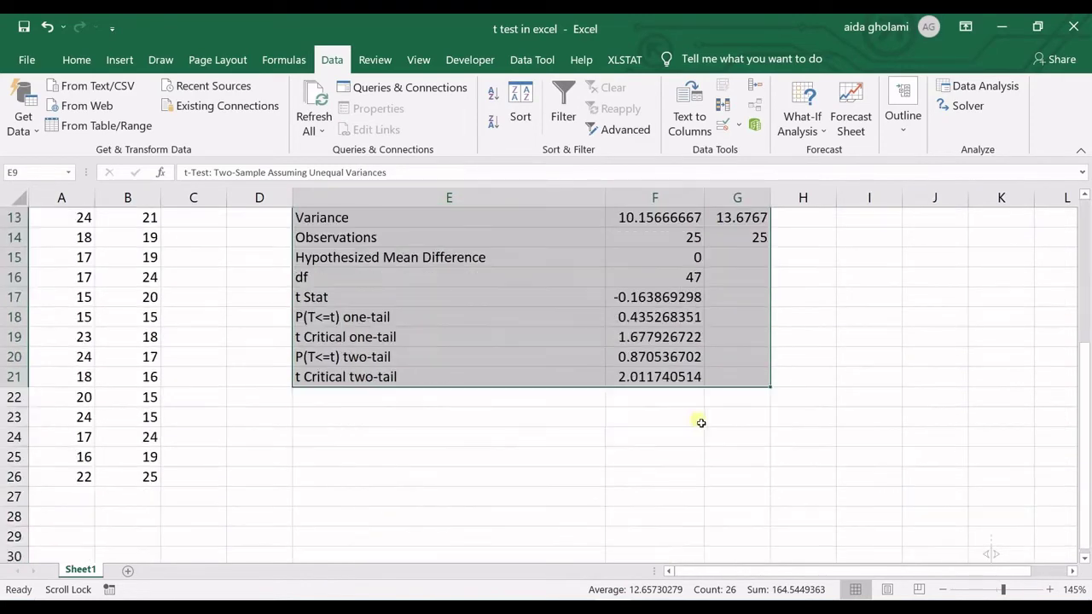
{"action": "scroll", "coordinate": [699, 421], "scroll_direction": "up", "scroll_amount": 2}
{"action": "left_click", "coordinate": [385, 308]}
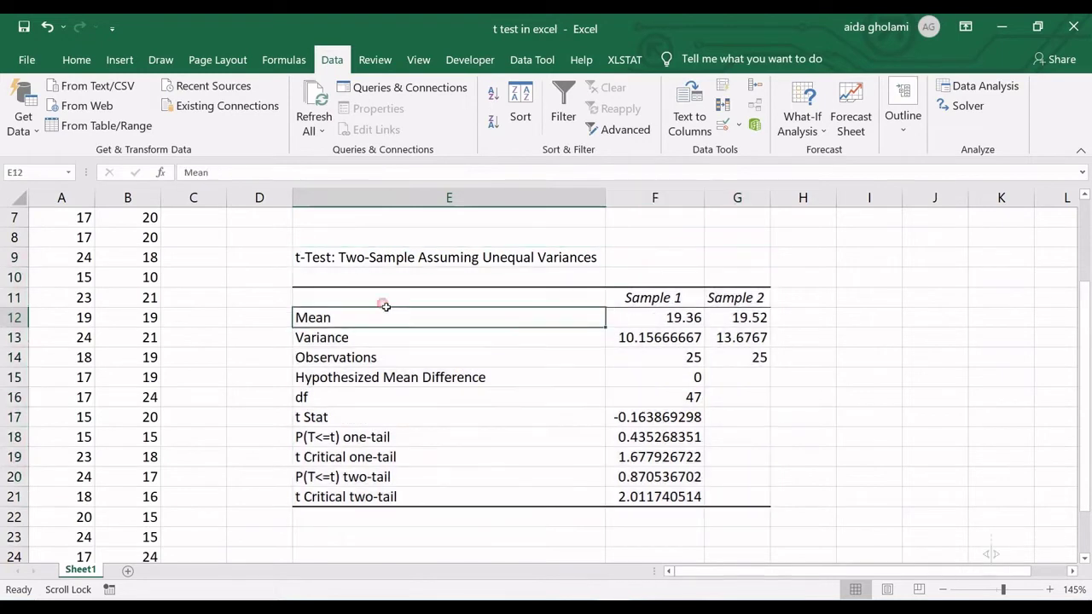
{"action": "left_click", "coordinate": [317, 261]}
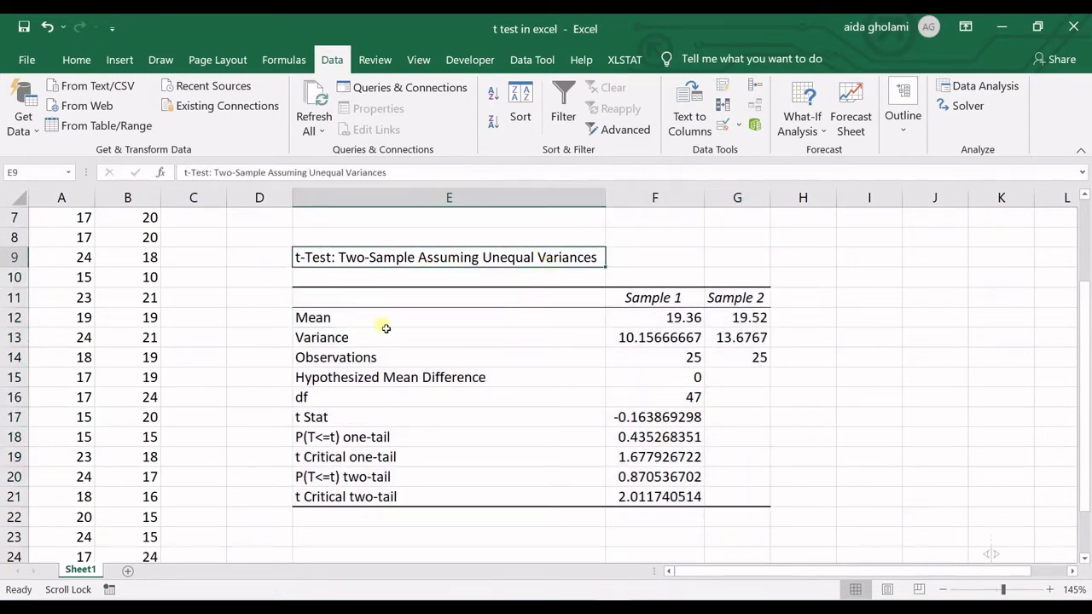
{"action": "left_click", "coordinate": [348, 323]}
{"action": "left_click_drag", "start_coordinate": [556, 325], "coordinate": [665, 318]}
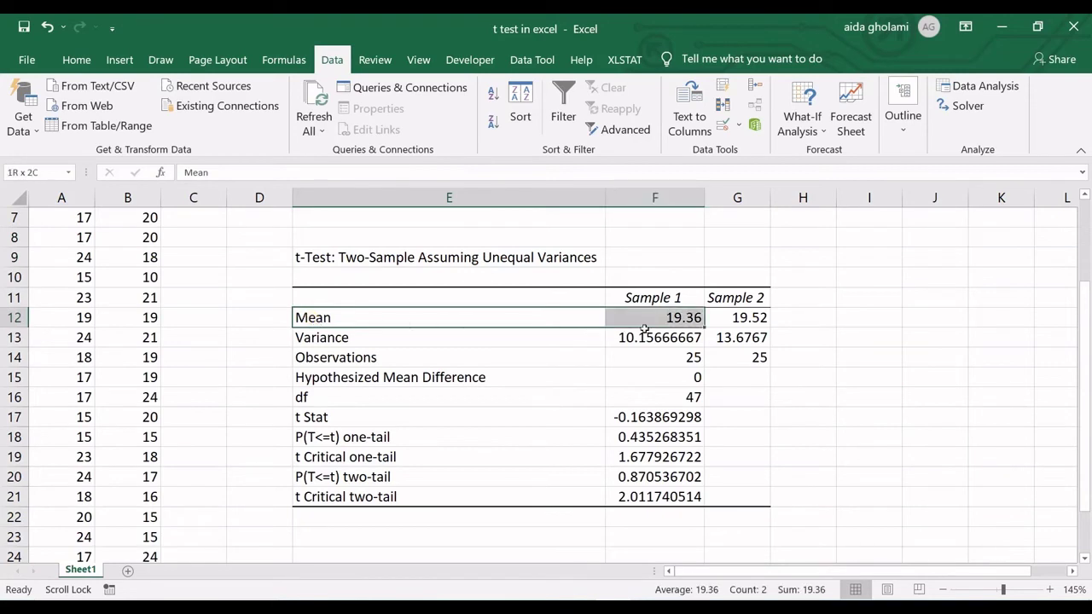
{"action": "left_click", "coordinate": [345, 325]}
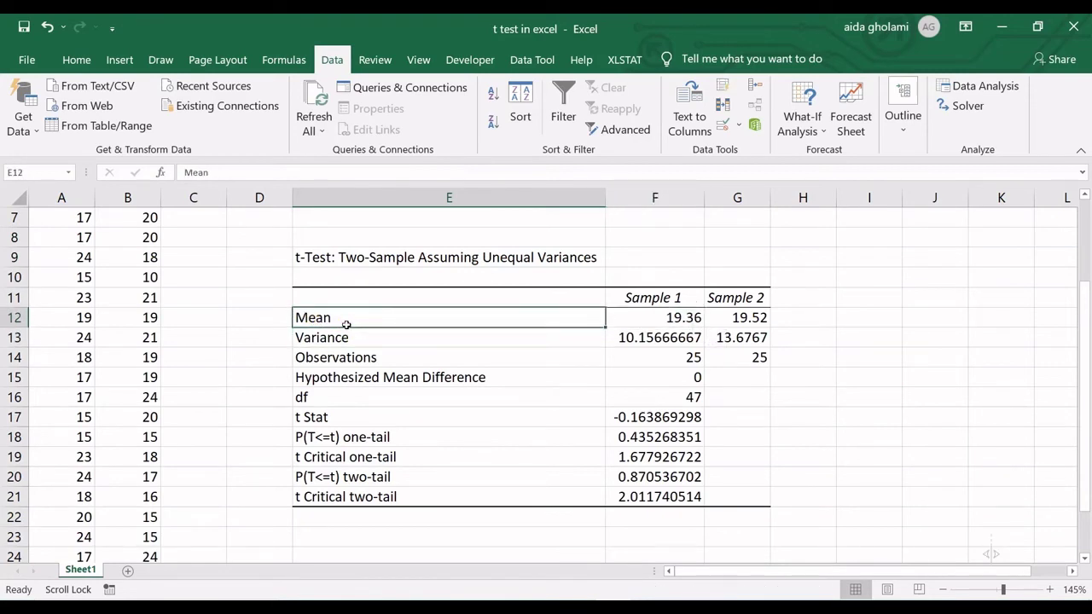
{"action": "left_click", "coordinate": [636, 318]}
{"action": "left_click", "coordinate": [739, 315]}
{"action": "left_click", "coordinate": [690, 317]}
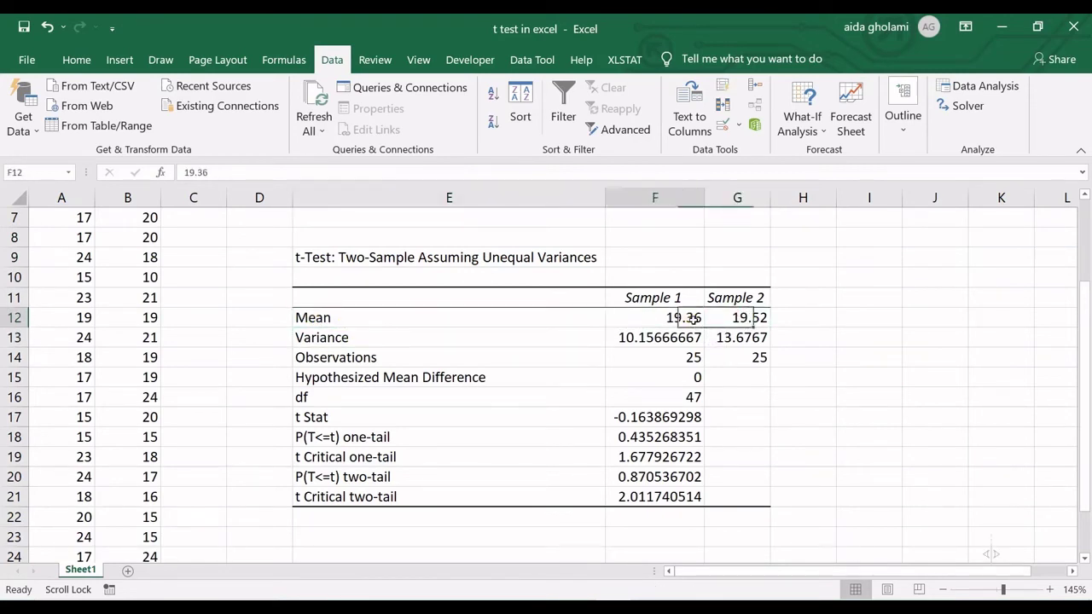
{"action": "left_click", "coordinate": [469, 319]}
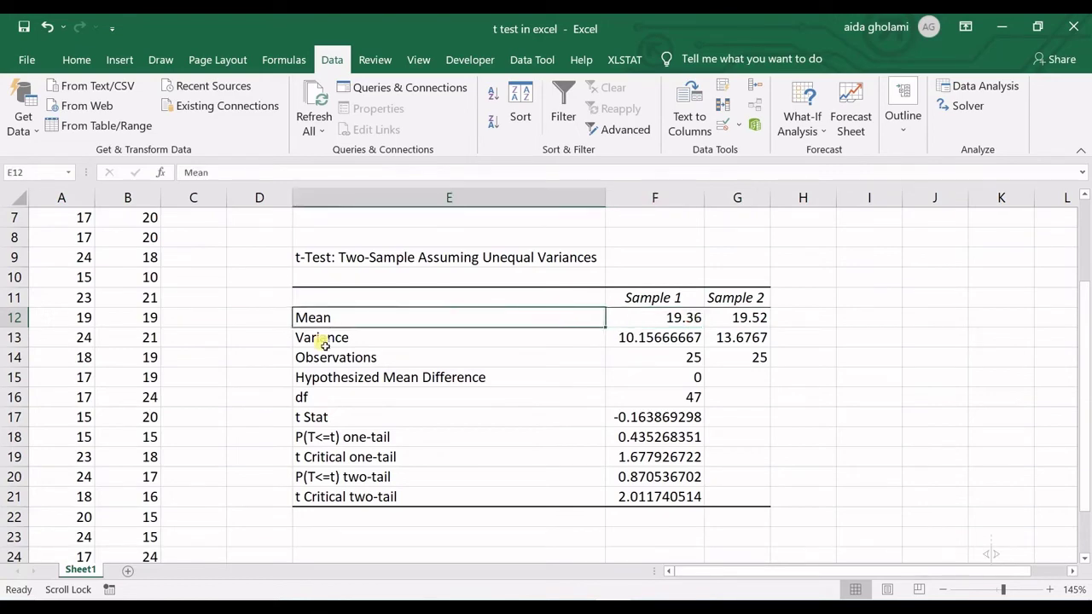
{"action": "scroll", "coordinate": [117, 438], "scroll_direction": "down", "scroll_amount": 3}
{"action": "left_click", "coordinate": [76, 444]}
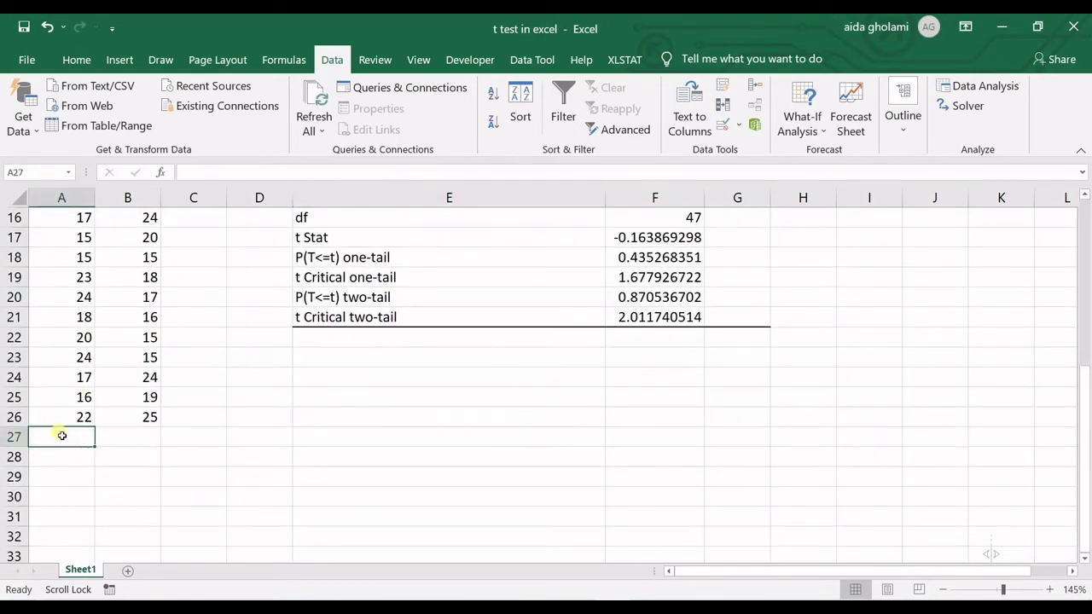
{"action": "type", "text": "="}
{"action": "left_click", "coordinate": [76, 59]}
{"action": "left_click", "coordinate": [956, 85]}
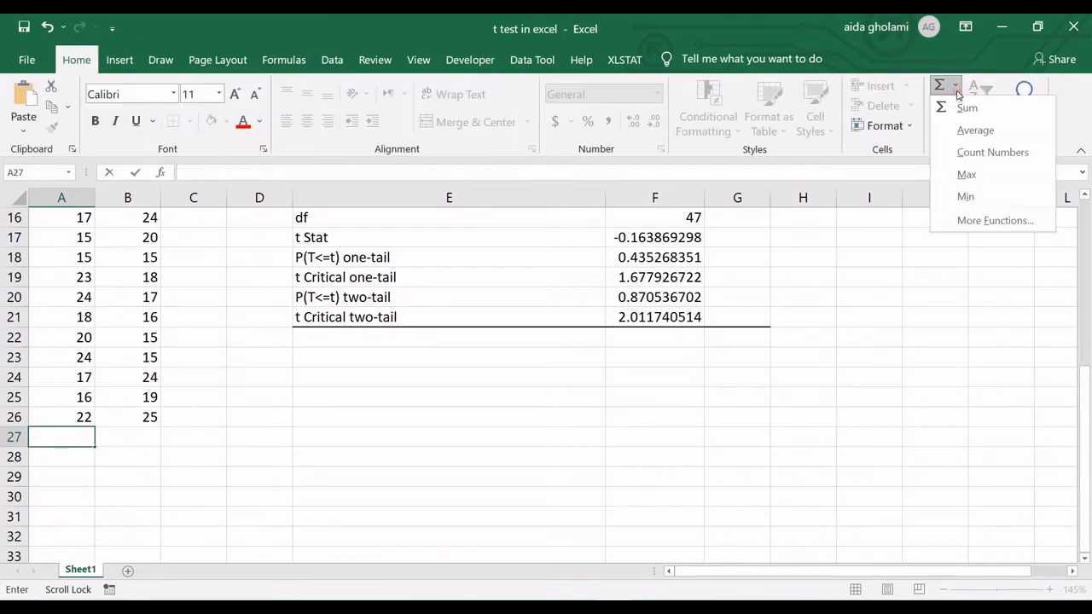
{"action": "key", "text": "Escape"}
{"action": "key", "text": "Escape"}
{"action": "left_click", "coordinate": [81, 447]}
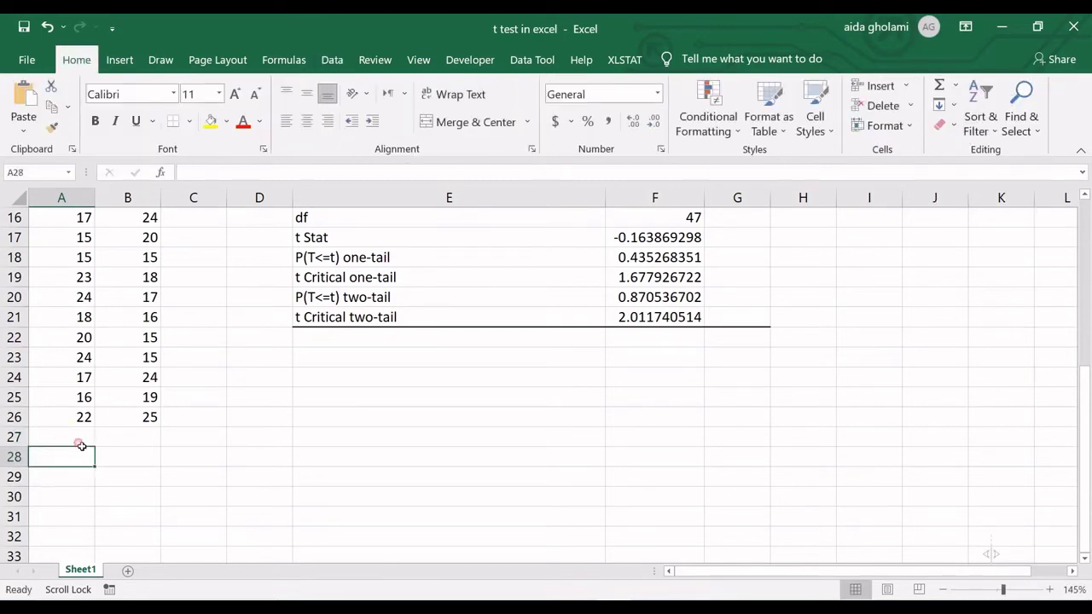
Calculate the average of A2:A26 in cell A27 and fill the formula across to B27 for Sample 2
{"action": "left_click", "coordinate": [81, 440]}
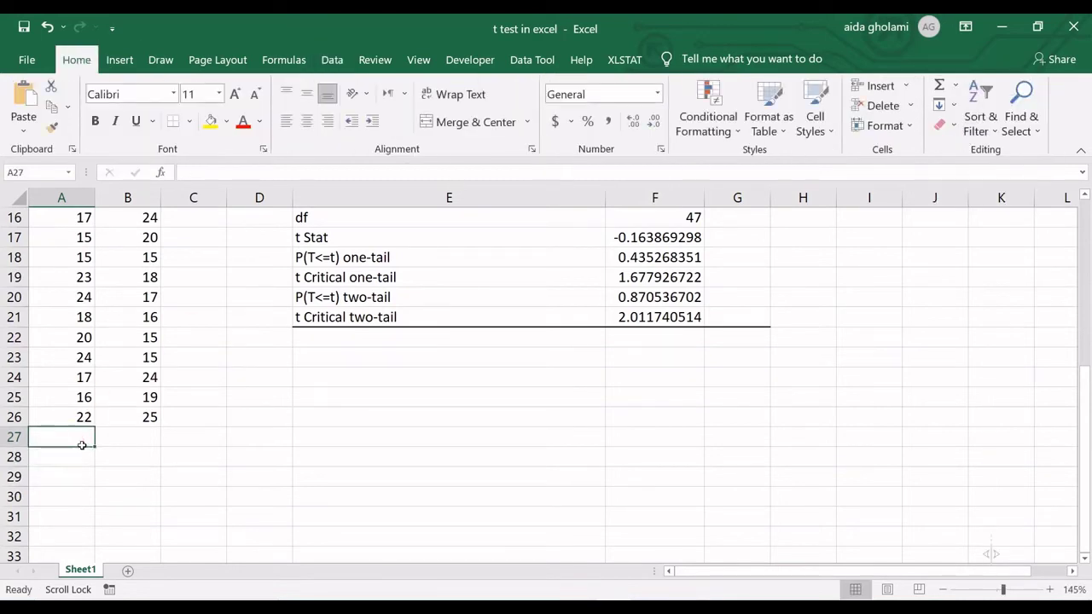
{"action": "left_click", "coordinate": [956, 85]}
{"action": "left_click", "coordinate": [960, 130]}
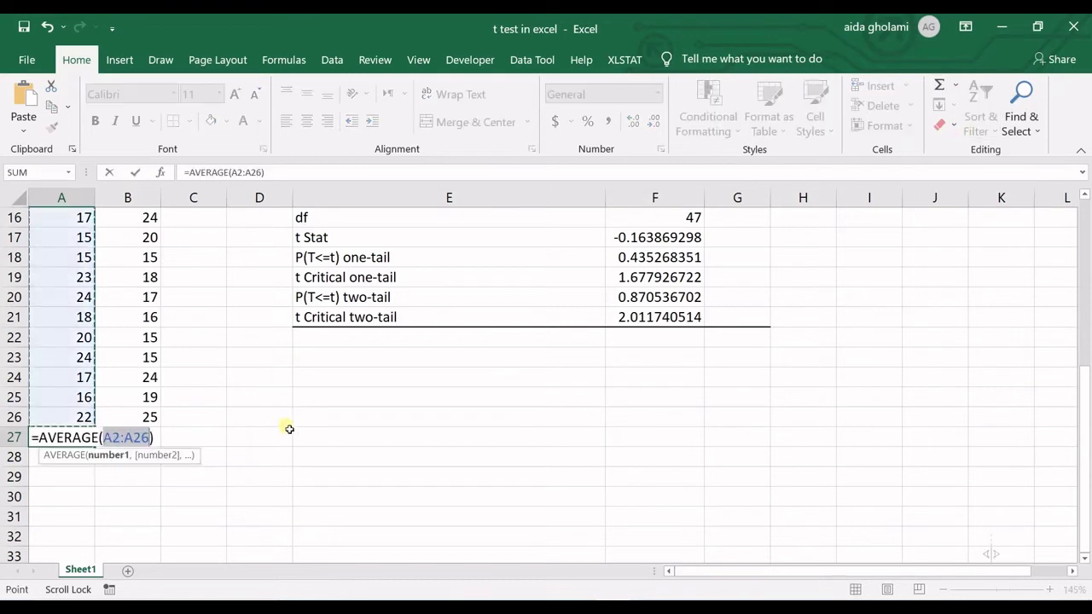
{"action": "key", "text": "Return"}
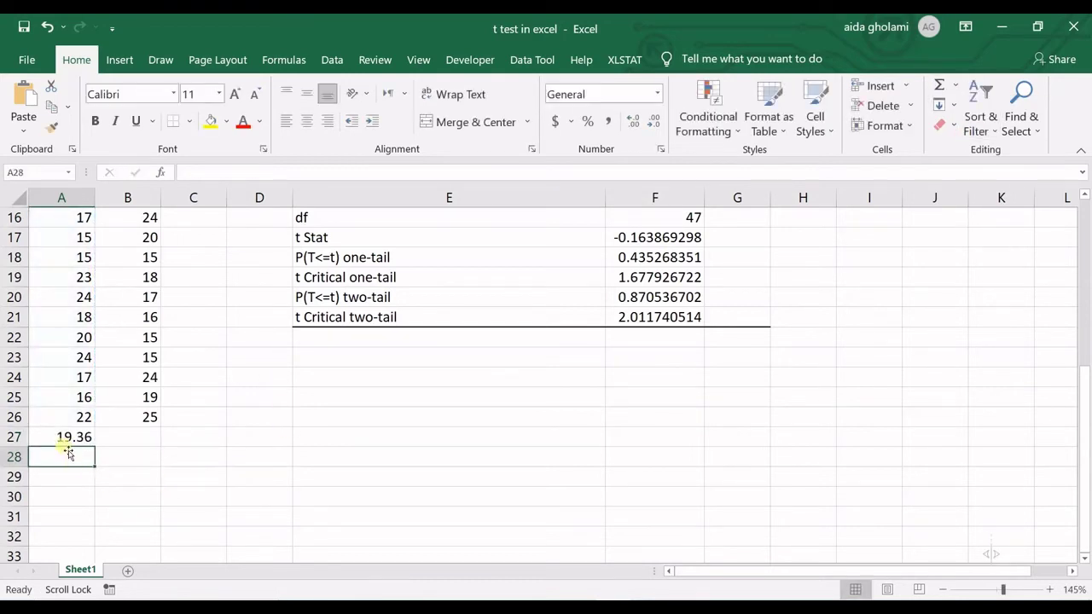
{"action": "left_click", "coordinate": [77, 438]}
{"action": "left_click_drag", "start_coordinate": [95, 447], "coordinate": [137, 442]}
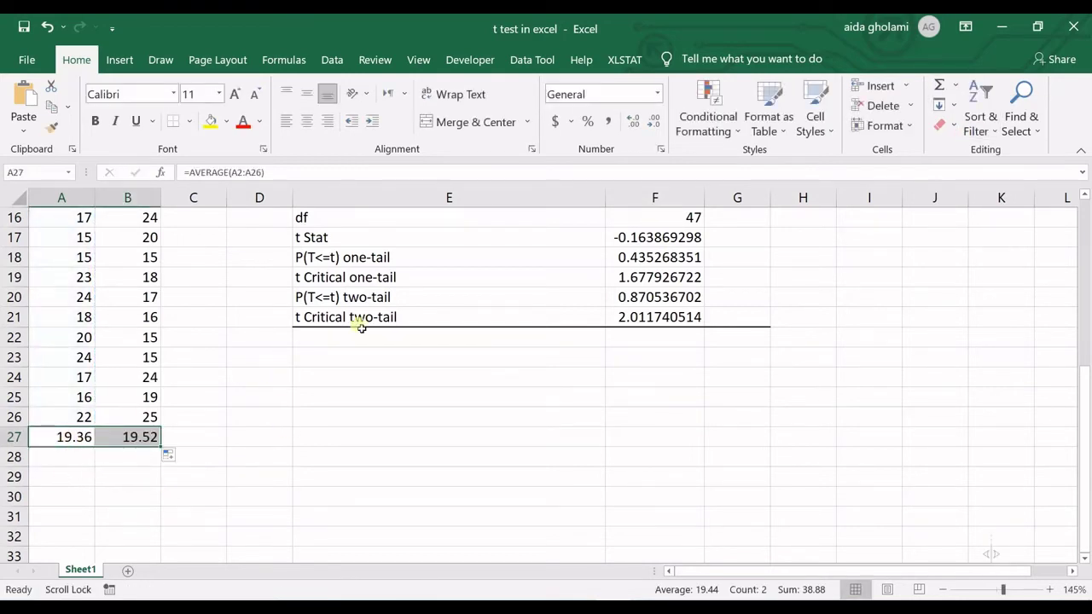
Compare the t-test output's Mean and Variance rows with the averages in row 27 and the VAR.S results in D3 and E3
{"action": "scroll", "coordinate": [597, 324], "scroll_direction": "up", "scroll_amount": 3}
{"action": "scroll", "coordinate": [588, 361], "scroll_direction": "down", "scroll_amount": 2}
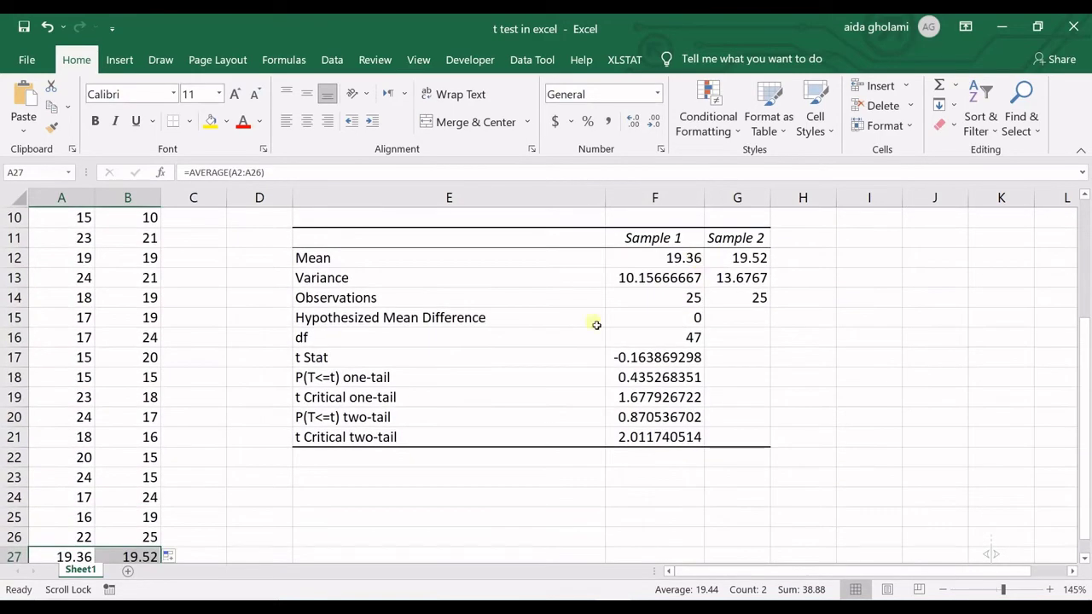
{"action": "scroll", "coordinate": [350, 441], "scroll_direction": "up", "scroll_amount": 1}
{"action": "scroll", "coordinate": [372, 336], "scroll_direction": "up", "scroll_amount": 3}
{"action": "left_click", "coordinate": [247, 256]}
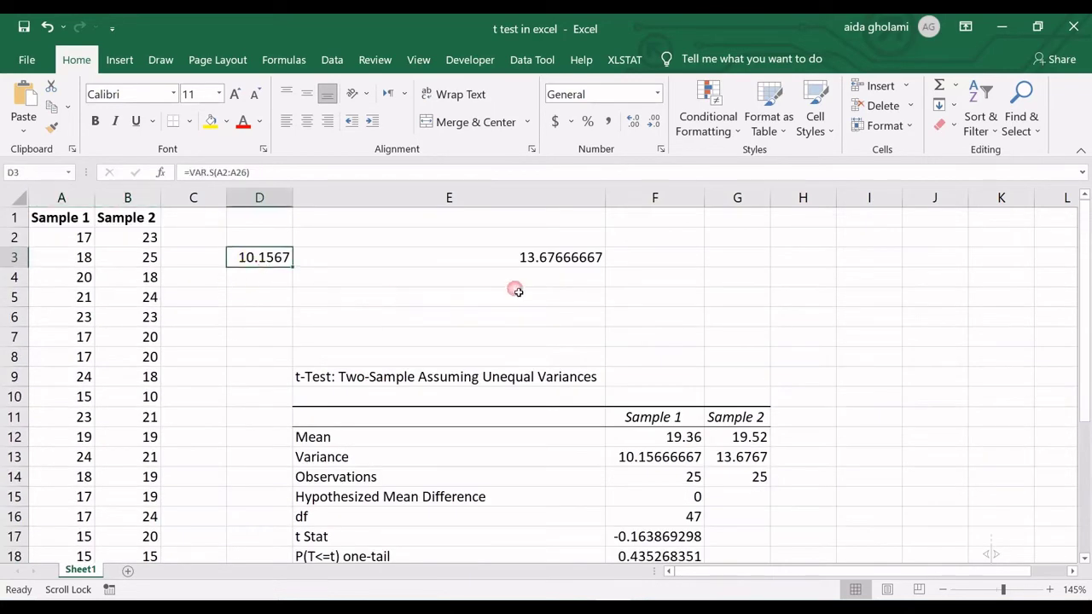
{"action": "left_click", "coordinate": [506, 259]}
{"action": "left_click", "coordinate": [271, 266]}
{"action": "scroll", "coordinate": [217, 319], "scroll_direction": "down", "scroll_amount": 1}
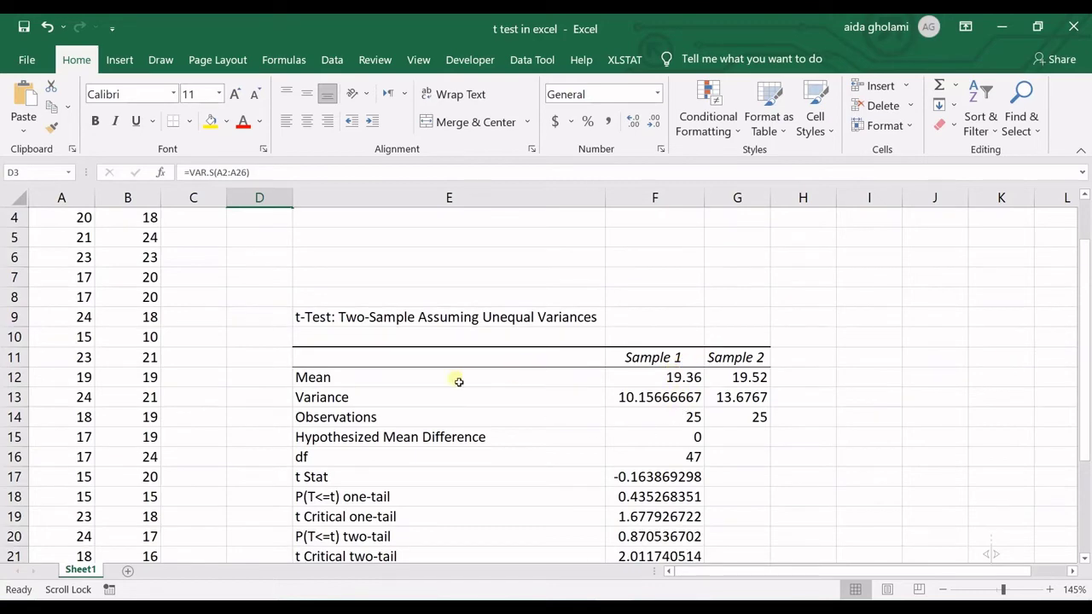
{"action": "scroll", "coordinate": [114, 327], "scroll_direction": "up", "scroll_amount": 1}
{"action": "scroll", "coordinate": [315, 458], "scroll_direction": "down", "scroll_amount": 1}
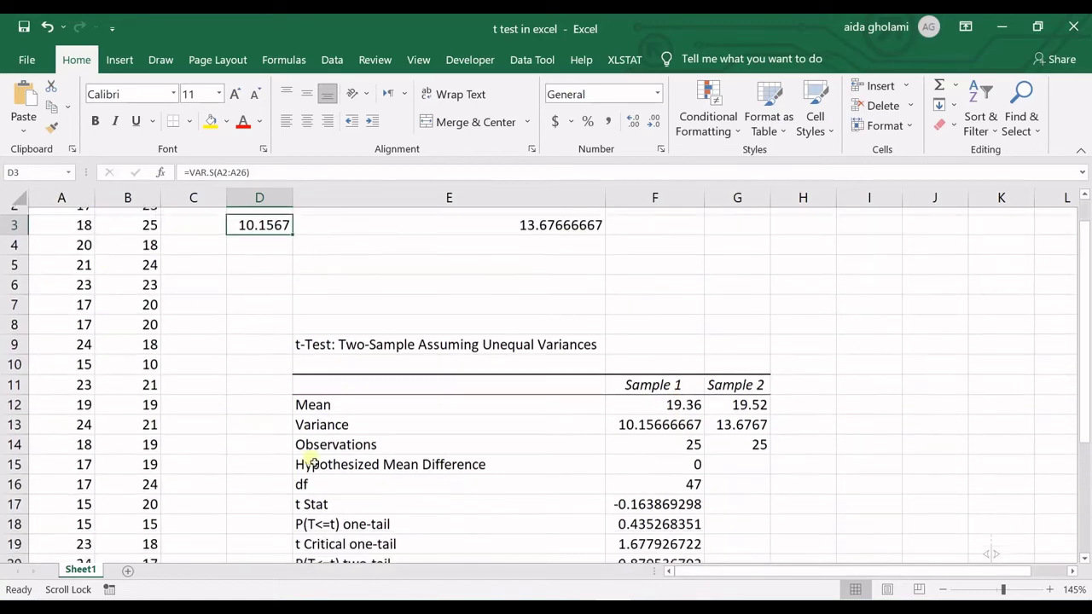
{"action": "scroll", "coordinate": [401, 431], "scroll_direction": "down", "scroll_amount": 1}
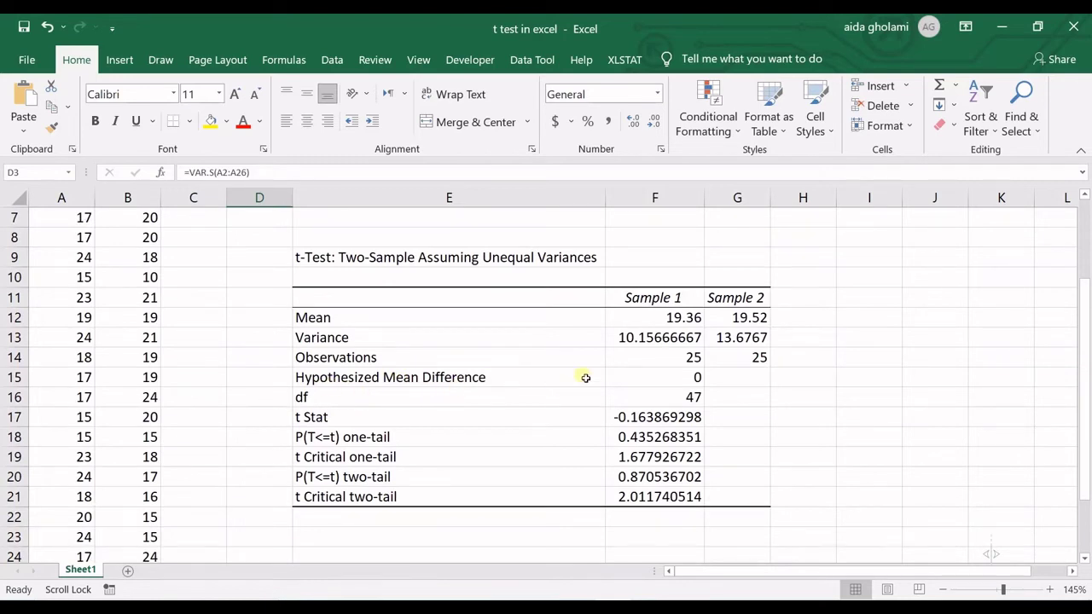
Examine the Hypothesized Mean Difference and df rows, along with the block from t Stat down to t Critical two-tail
{"action": "left_click", "coordinate": [662, 386]}
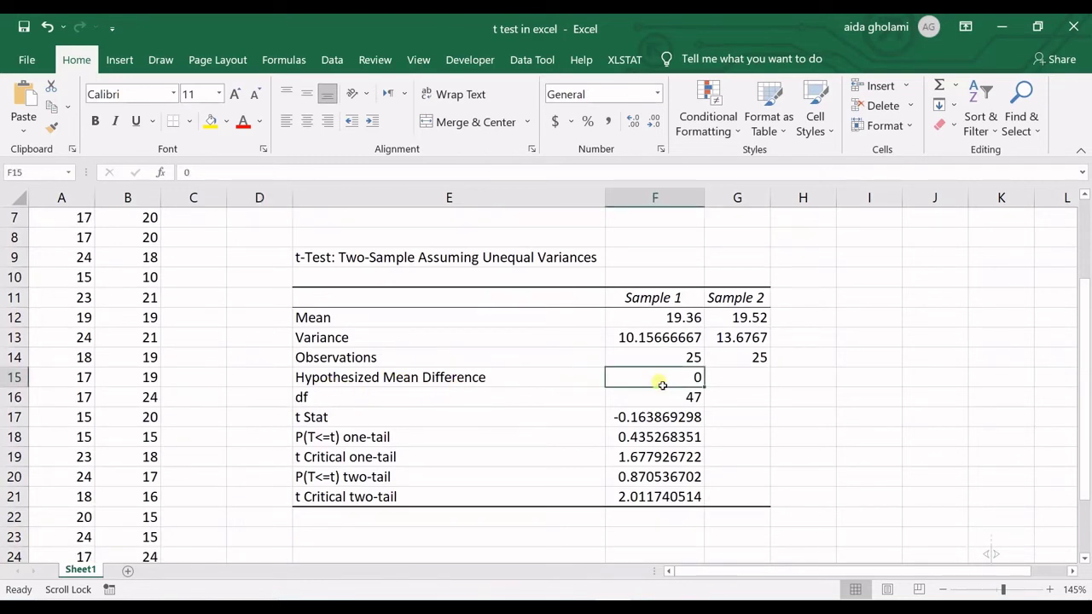
{"action": "left_click", "coordinate": [352, 401]}
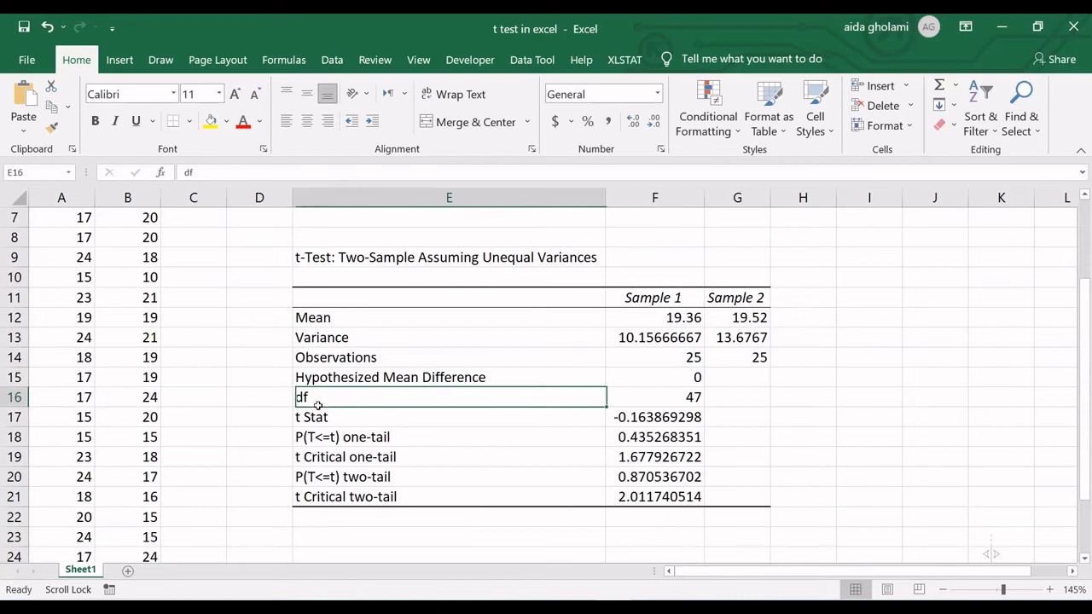
{"action": "left_click", "coordinate": [663, 399]}
{"action": "scroll", "coordinate": [429, 432], "scroll_direction": "down", "scroll_amount": 1}
{"action": "left_click_drag", "start_coordinate": [318, 360], "coordinate": [664, 430]}
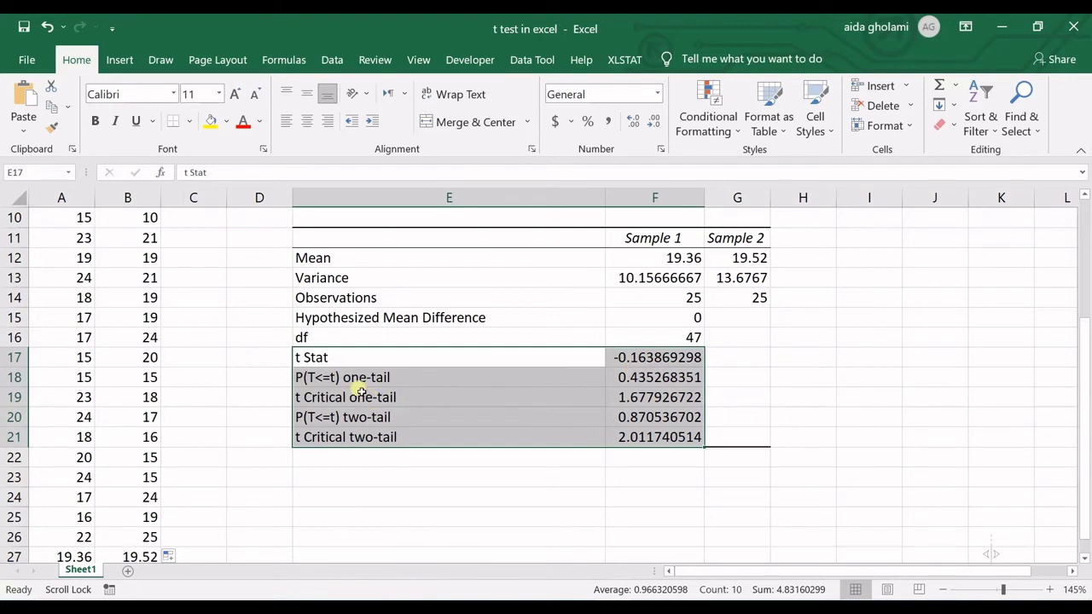
Examine the t Stat, the one-tail and two-tail critical values, and both P(T<=t) rows in the t-test output
{"action": "left_click_drag", "start_coordinate": [332, 357], "coordinate": [674, 361]}
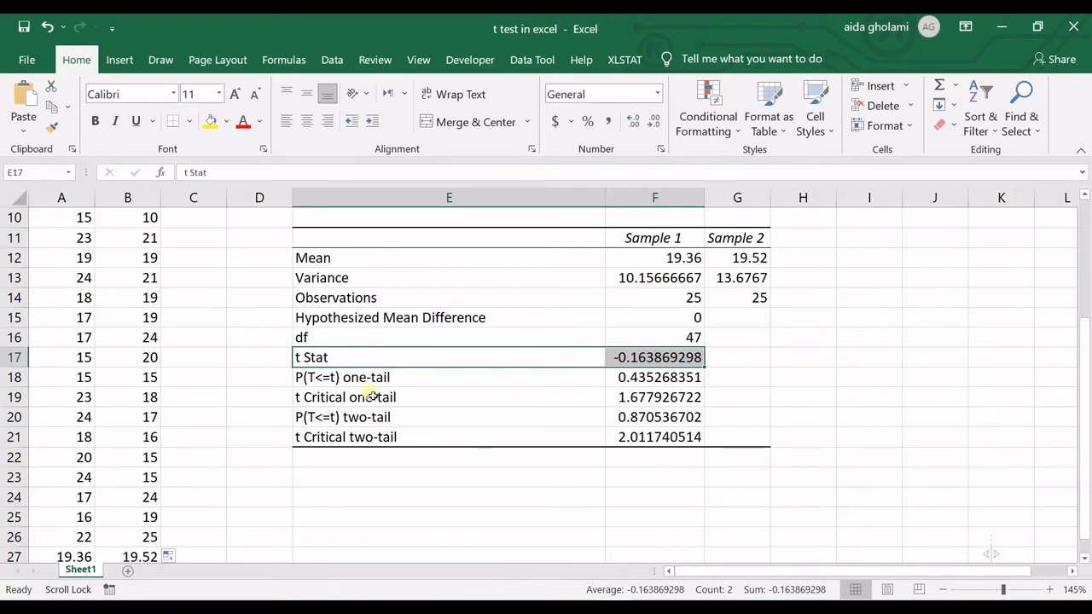
{"action": "left_click_drag", "start_coordinate": [318, 444], "coordinate": [651, 435]}
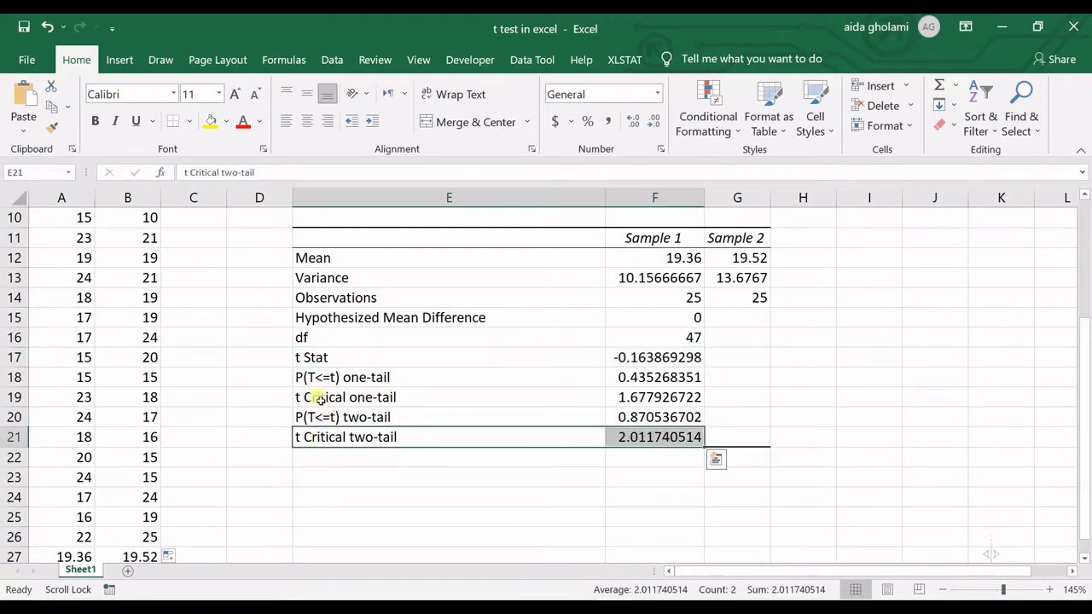
{"action": "left_click", "coordinate": [636, 397]}
{"action": "left_click", "coordinate": [630, 436]}
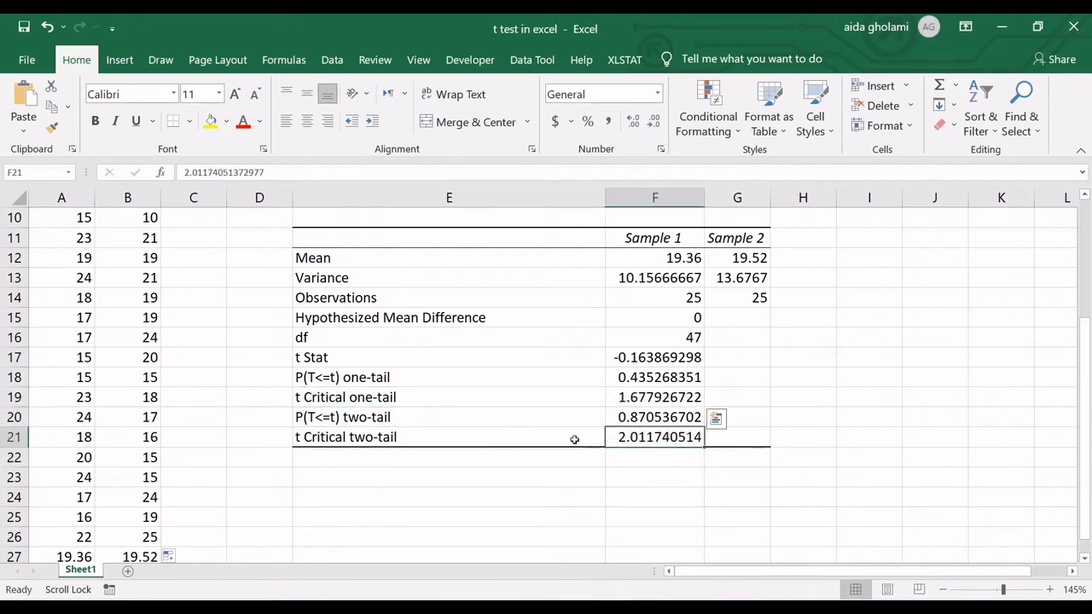
{"action": "left_click", "coordinate": [574, 440], "text": "shift"}
{"action": "left_click_drag", "start_coordinate": [333, 377], "coordinate": [680, 373]}
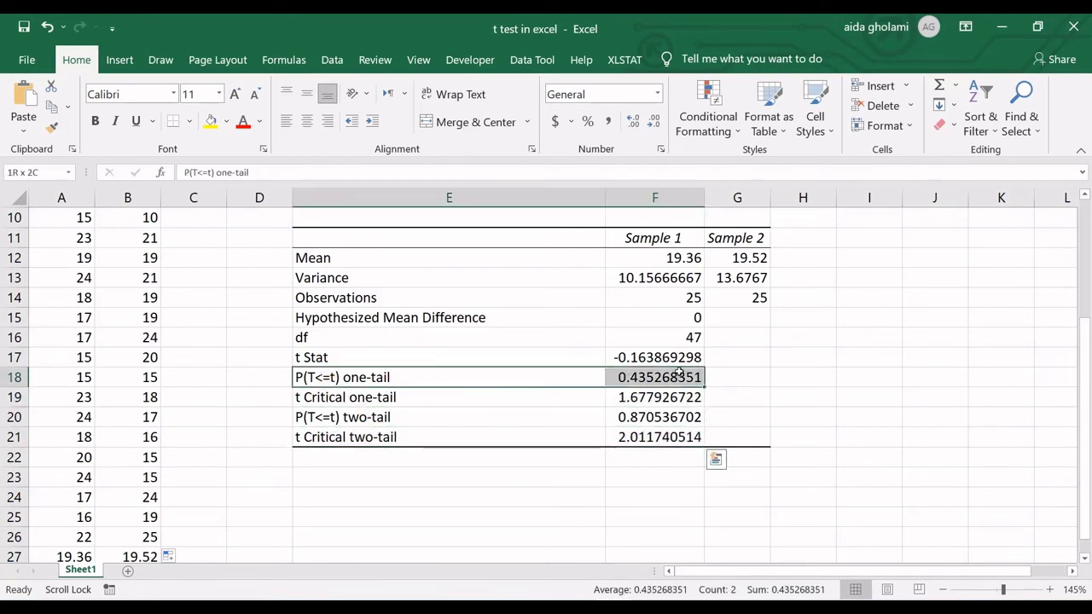
{"action": "left_click_drag", "start_coordinate": [368, 420], "coordinate": [664, 417]}
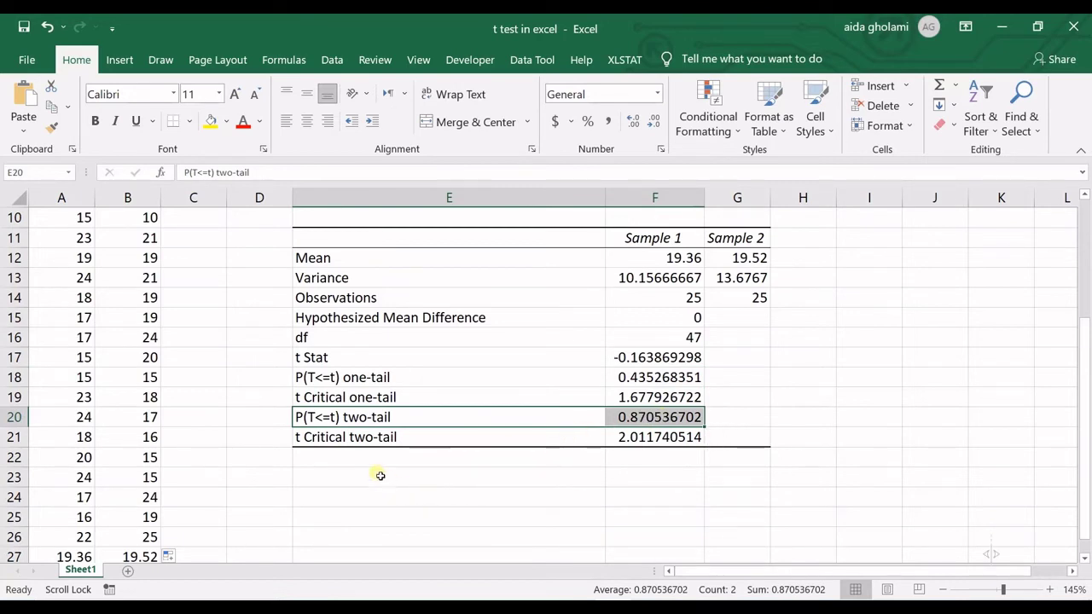
{"action": "left_click_drag", "start_coordinate": [360, 439], "coordinate": [683, 440]}
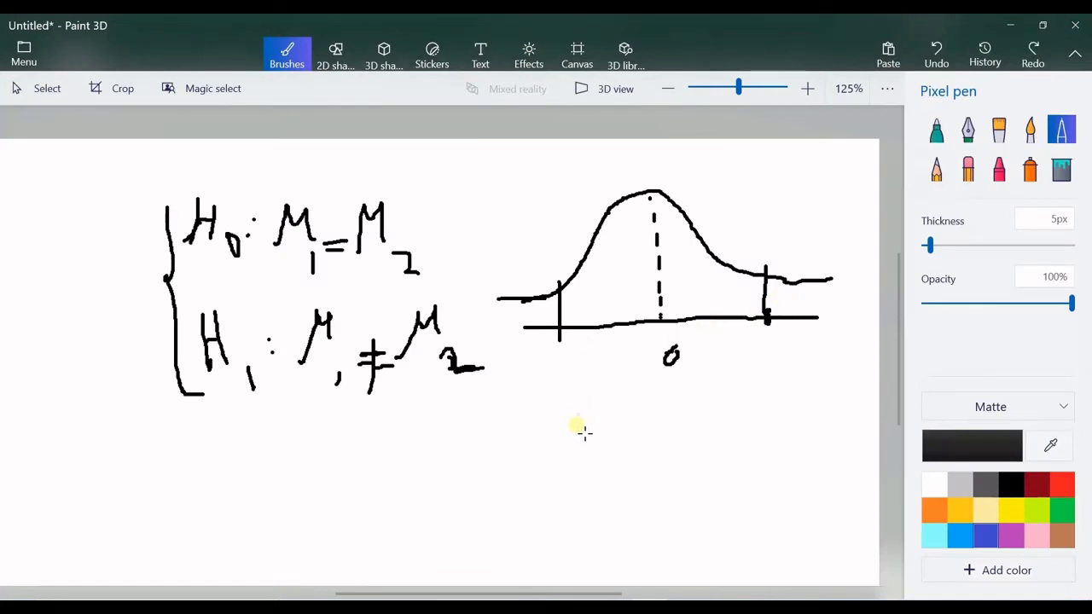
Switch to Paint 3D and undo all strokes of the handwritten hypotheses and the small bell curve sketch
{"action": "key", "text": "ctrl+z"}
{"action": "key", "text": "ctrl+z"}
{"action": "key", "text": "ctrl+z"}
{"action": "key", "text": "ctrl+z"}
{"action": "key", "text": "ctrl+z"}
{"action": "key", "text": "ctrl+z"}
{"action": "key", "text": "ctrl+z"}
{"action": "key", "text": "ctrl+z"}
{"action": "key", "text": "ctrl+z"}
{"action": "key", "text": "ctrl+z"}
{"action": "key", "text": "ctrl+z"}
{"action": "key", "text": "ctrl+z"}
{"action": "key", "text": "ctrl+z"}
{"action": "key", "text": "ctrl+z"}
{"action": "key", "text": "ctrl+z"}
{"action": "key", "text": "ctrl+z"}
{"action": "key", "text": "ctrl+z"}
{"action": "key", "text": "ctrl+z"}
{"action": "key", "text": "ctrl+z"}
{"action": "key", "text": "ctrl+z"}
{"action": "key", "text": "ctrl+z"}
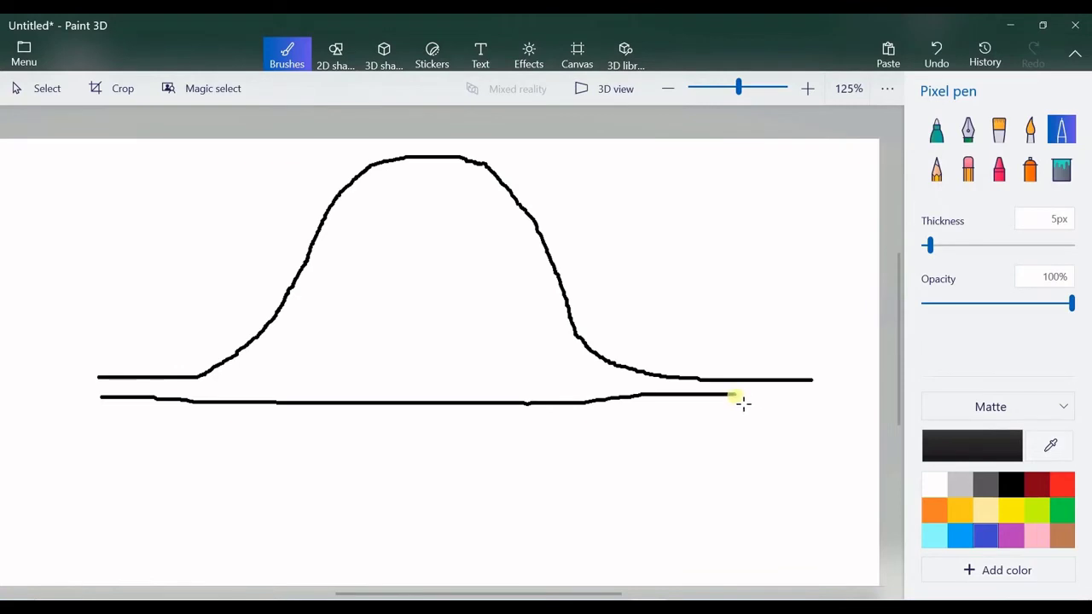
Draw a large bell curve with a baseline beneath it and mark the upper critical value as 2,01
{"action": "left_click_drag", "start_coordinate": [739, 401], "coordinate": [821, 404]}
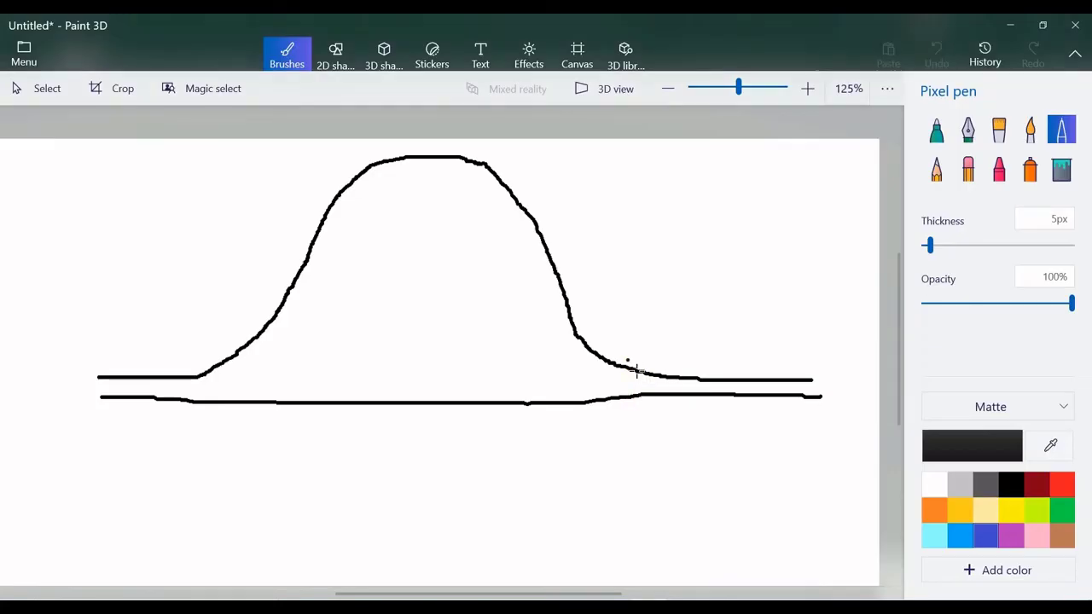
{"action": "mouse_move", "coordinate": [627, 360]}
{"action": "left_mouse_down"}
{"action": "mouse_move", "coordinate": [616, 458]}
{"action": "mouse_move", "coordinate": [642, 510]}
{"action": "mouse_move", "coordinate": [661, 483]}
{"action": "mouse_move", "coordinate": [678, 484]}
{"action": "left_mouse_up"}
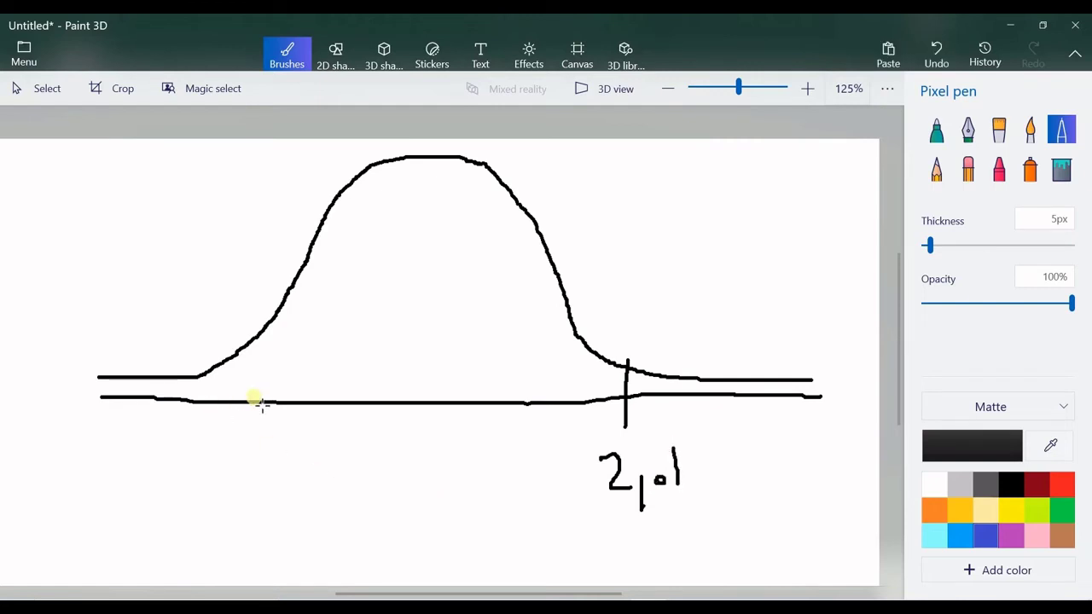
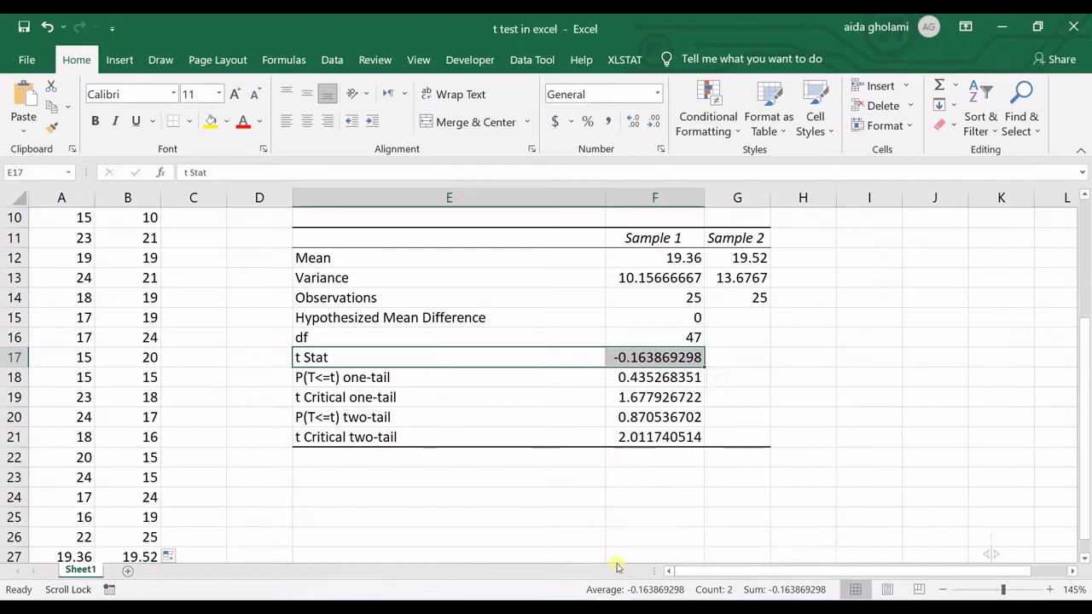
Switch from Excel back to Paint 3D and mark and label the negative t Stat on the baseline just left of 0
{"action": "left_click", "coordinate": [616, 597]}
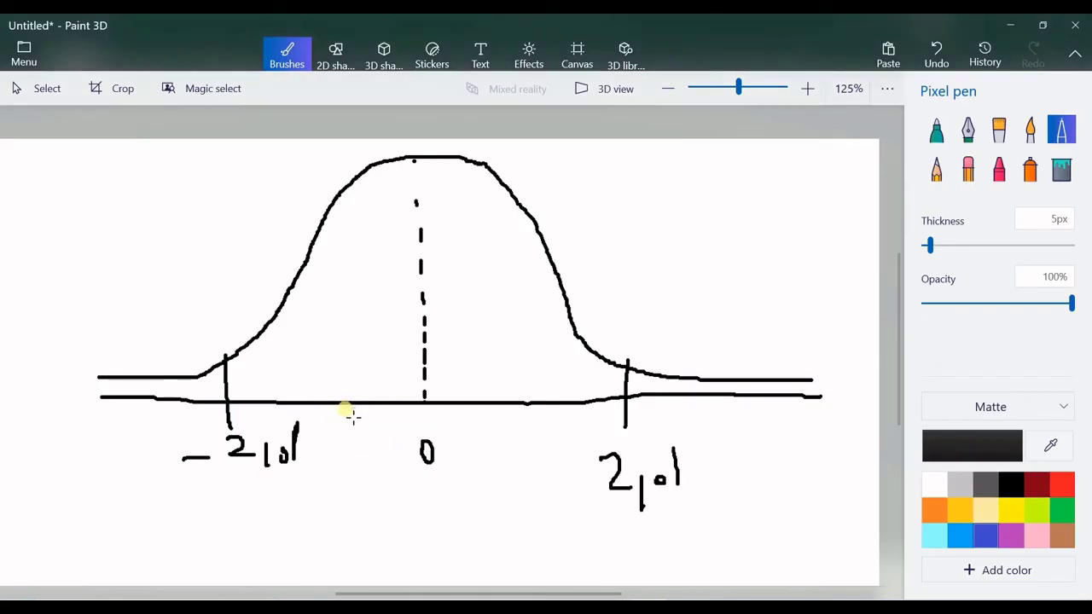
{"action": "left_click_drag", "start_coordinate": [402, 401], "coordinate": [402, 418]}
{"action": "left_click_drag", "start_coordinate": [344, 369], "coordinate": [373, 379]}
{"action": "left_click", "coordinate": [366, 361]}
{"action": "left_click", "coordinate": [383, 352]}
{"action": "left_click_drag", "start_coordinate": [386, 327], "coordinate": [398, 354]}
Hatch the area under the curve between -2,01 and 2,01 with slanted red strokes
{"action": "left_click", "coordinate": [1060, 483]}
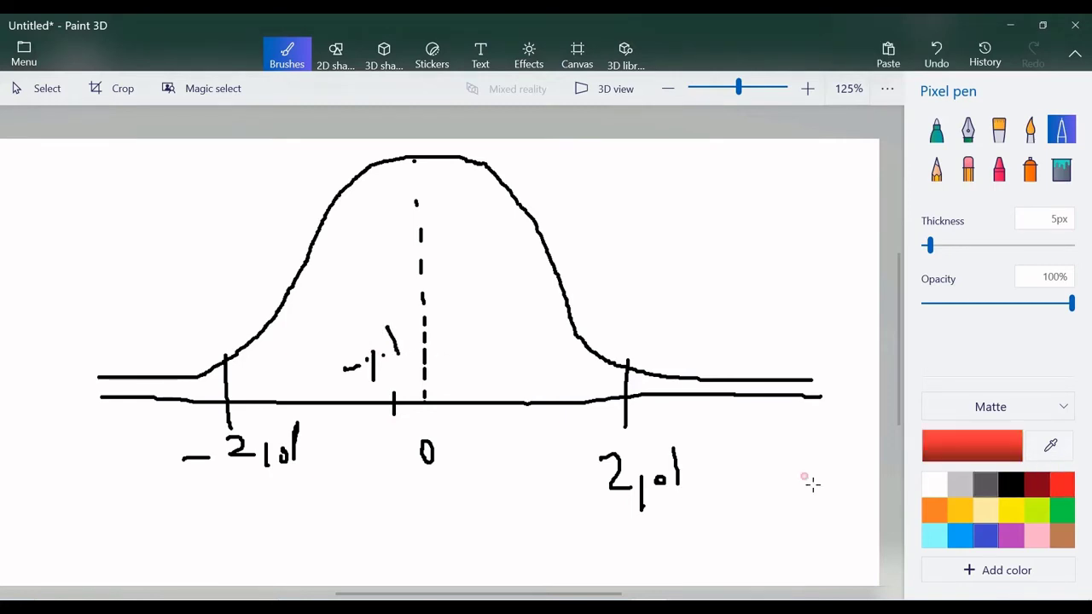
{"action": "left_click_drag", "start_coordinate": [266, 327], "coordinate": [254, 384]}
{"action": "left_click_drag", "start_coordinate": [299, 290], "coordinate": [271, 394]}
{"action": "left_click_drag", "start_coordinate": [378, 184], "coordinate": [318, 373]}
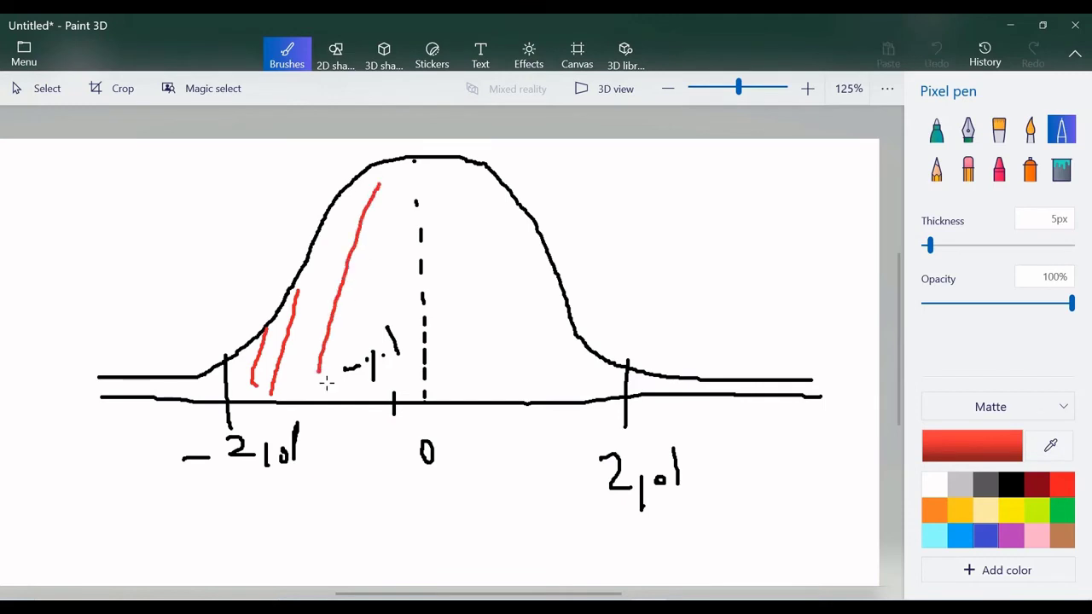
{"action": "left_click_drag", "start_coordinate": [459, 163], "coordinate": [370, 408]}
{"action": "left_click_drag", "start_coordinate": [512, 195], "coordinate": [426, 398]}
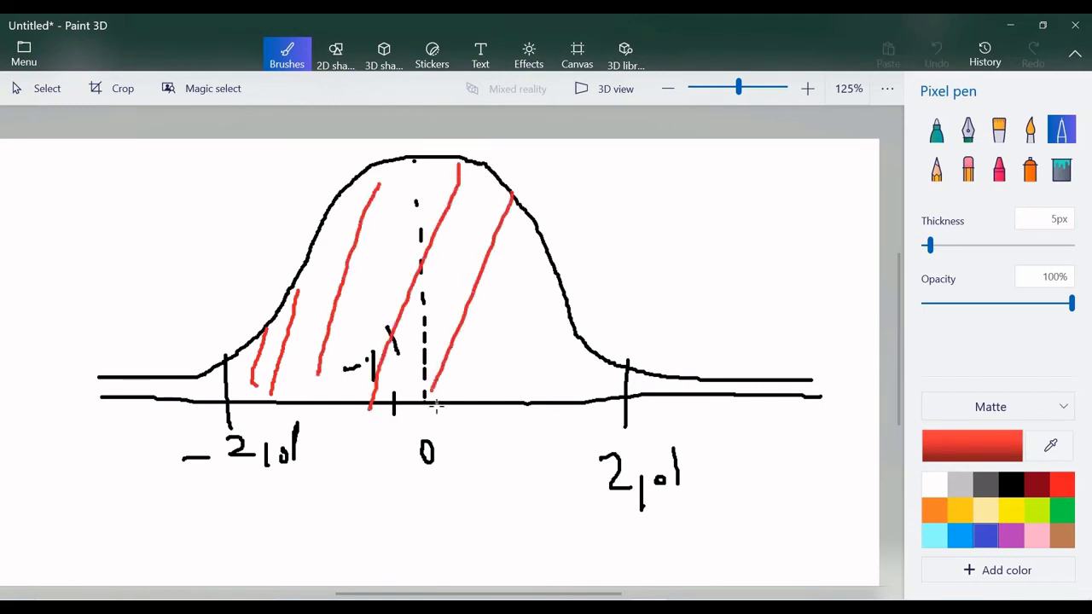
{"action": "left_click_drag", "start_coordinate": [542, 268], "coordinate": [488, 386]}
{"action": "left_click_drag", "start_coordinate": [578, 338], "coordinate": [534, 404]}
{"action": "left_click_drag", "start_coordinate": [604, 362], "coordinate": [588, 401]}
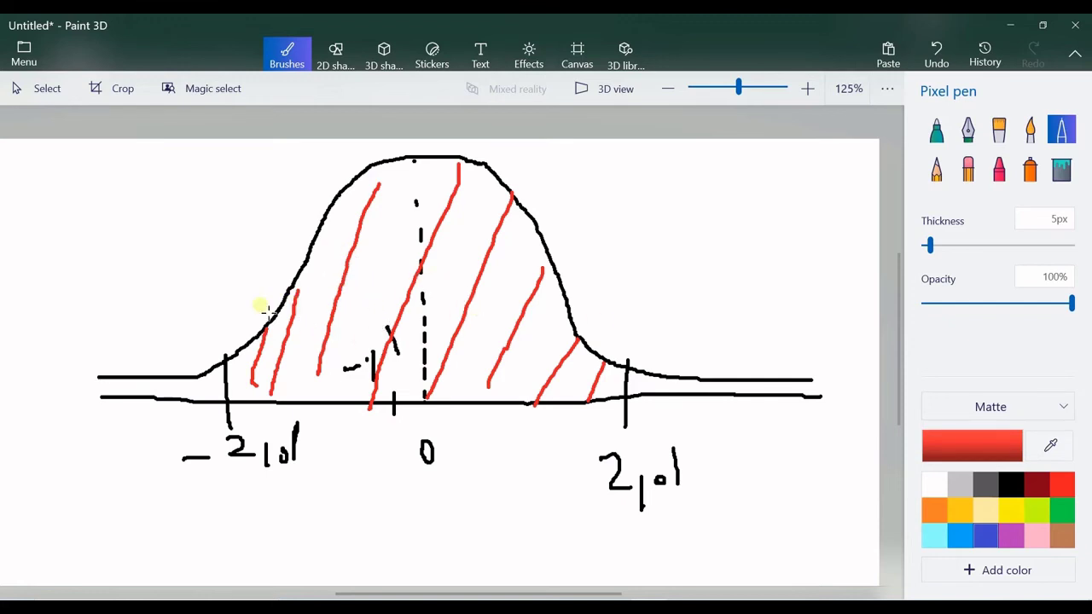
Hatch both tails of the curve beyond the critical values in red, and switch to Excel to check the t Stat row
{"action": "mouse_move", "coordinate": [115, 375]}
{"action": "left_mouse_down"}
{"action": "mouse_move", "coordinate": [100, 403]}
{"action": "mouse_move", "coordinate": [114, 404]}
{"action": "left_mouse_up"}
{"action": "left_click_drag", "start_coordinate": [157, 376], "coordinate": [136, 410]}
{"action": "mouse_move", "coordinate": [191, 376]}
{"action": "left_mouse_down"}
{"action": "mouse_move", "coordinate": [170, 418]}
{"action": "mouse_move", "coordinate": [198, 400]}
{"action": "left_mouse_up"}
{"action": "mouse_move", "coordinate": [648, 373]}
{"action": "left_mouse_down"}
{"action": "mouse_move", "coordinate": [626, 404]}
{"action": "mouse_move", "coordinate": [653, 406]}
{"action": "left_mouse_up"}
{"action": "left_click_drag", "start_coordinate": [696, 374], "coordinate": [681, 402]}
{"action": "mouse_move", "coordinate": [719, 368]}
{"action": "left_mouse_down"}
{"action": "mouse_move", "coordinate": [699, 403]}
{"action": "mouse_move", "coordinate": [742, 414]}
{"action": "left_mouse_up"}
{"action": "left_click_drag", "start_coordinate": [812, 381], "coordinate": [790, 409]}
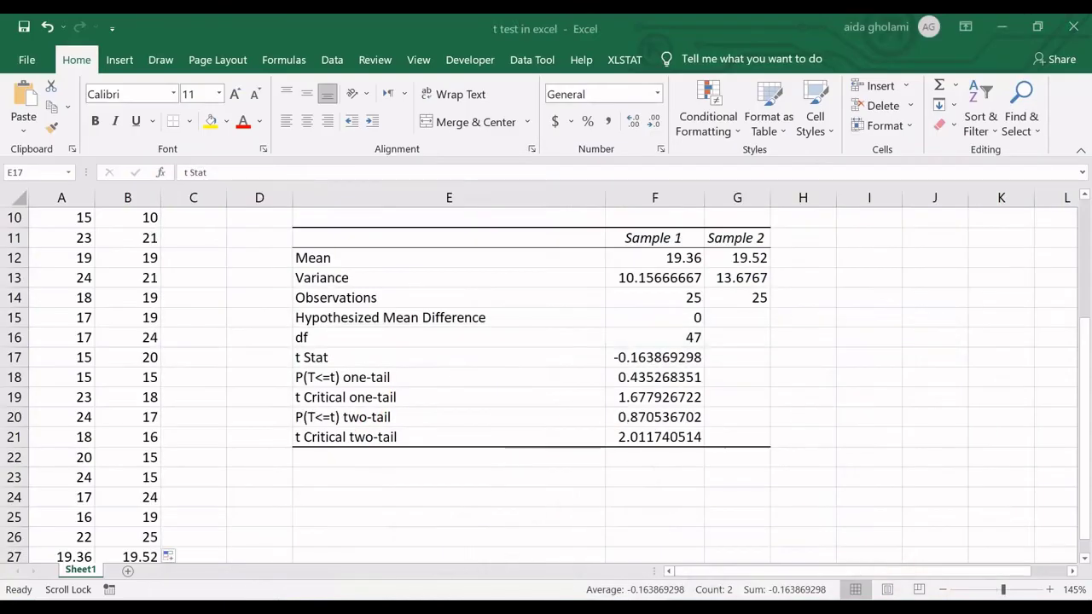
{"action": "left_click_drag", "start_coordinate": [324, 357], "coordinate": [573, 363]}
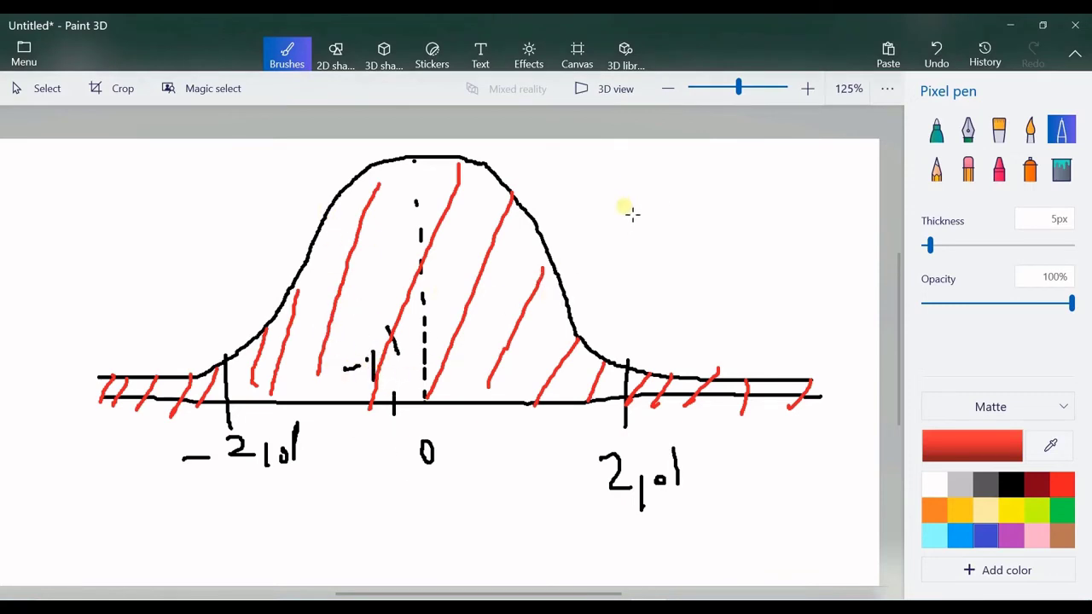
Switch back to Paint 3D and handwrite the braced hypotheses H0: μ1 = μ2 and H1: μ1 ≠ μ2 in black beside the curve
{"action": "left_click", "coordinate": [1011, 483]}
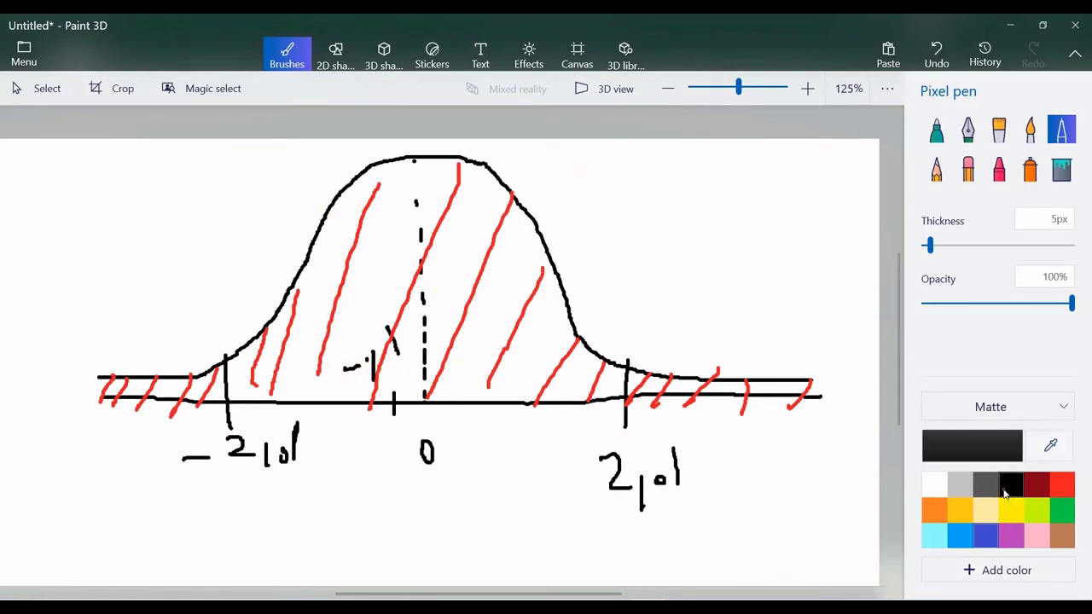
{"action": "left_click_drag", "start_coordinate": [613, 159], "coordinate": [632, 320]}
{"action": "mouse_move", "coordinate": [633, 160]}
{"action": "left_mouse_down"}
{"action": "mouse_move", "coordinate": [632, 208]}
{"action": "mouse_move", "coordinate": [648, 209]}
{"action": "mouse_move", "coordinate": [649, 182]}
{"action": "mouse_move", "coordinate": [660, 213]}
{"action": "mouse_move", "coordinate": [672, 208]}
{"action": "left_mouse_up"}
{"action": "mouse_move", "coordinate": [669, 193]}
{"action": "left_mouse_down"}
{"action": "mouse_move", "coordinate": [716, 171]}
{"action": "mouse_move", "coordinate": [752, 220]}
{"action": "mouse_move", "coordinate": [781, 198]}
{"action": "mouse_move", "coordinate": [793, 155]}
{"action": "mouse_move", "coordinate": [812, 179]}
{"action": "mouse_move", "coordinate": [809, 205]}
{"action": "mouse_move", "coordinate": [849, 211]}
{"action": "left_mouse_up"}
{"action": "key", "text": "ctrl+z"}
{"action": "left_click", "coordinate": [679, 179]}
{"action": "left_click", "coordinate": [680, 196]}
{"action": "key", "text": "ctrl+z"}
{"action": "mouse_move", "coordinate": [640, 252]}
{"action": "left_mouse_down"}
{"action": "mouse_move", "coordinate": [642, 281]}
{"action": "mouse_move", "coordinate": [672, 266]}
{"action": "mouse_move", "coordinate": [685, 294]}
{"action": "mouse_move", "coordinate": [756, 249]}
{"action": "mouse_move", "coordinate": [799, 296]}
{"action": "mouse_move", "coordinate": [805, 273]}
{"action": "mouse_move", "coordinate": [765, 300]}
{"action": "mouse_move", "coordinate": [803, 282]}
{"action": "mouse_move", "coordinate": [798, 273]}
{"action": "mouse_move", "coordinate": [796, 294]}
{"action": "mouse_move", "coordinate": [848, 244]}
{"action": "mouse_move", "coordinate": [847, 266]}
{"action": "left_mouse_up"}
{"action": "key", "text": "ctrl+z"}
{"action": "key", "text": "ctrl+z"}
{"action": "left_click", "coordinate": [849, 285]}
{"action": "left_click_drag", "start_coordinate": [843, 317], "coordinate": [867, 315]}
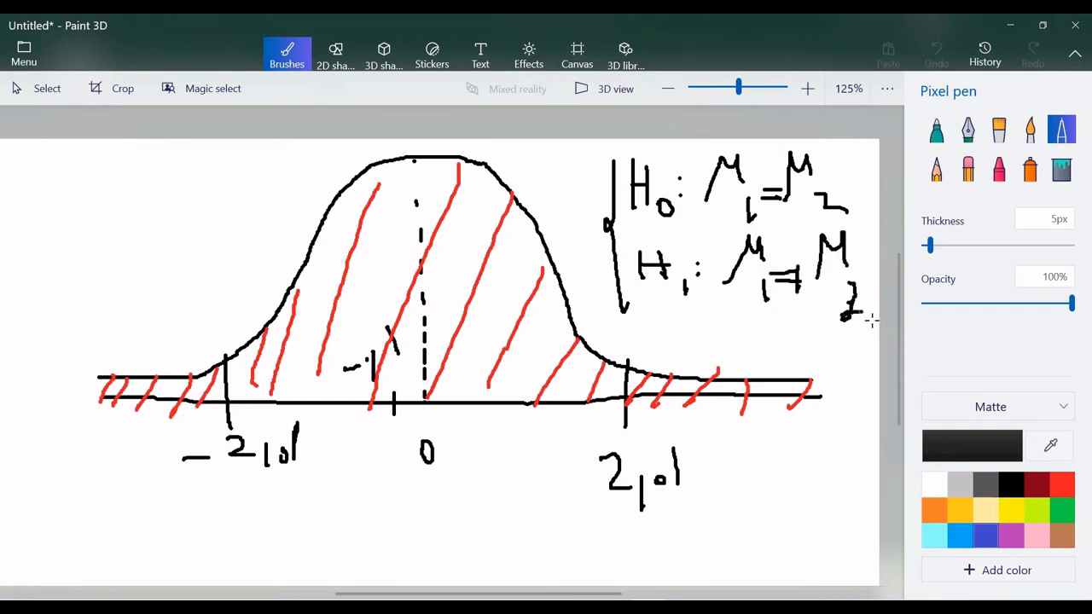
Mark the null hypothesis H0: μ1 = μ2 with a green stroke at the end of its line
{"action": "left_click", "coordinate": [1062, 510]}
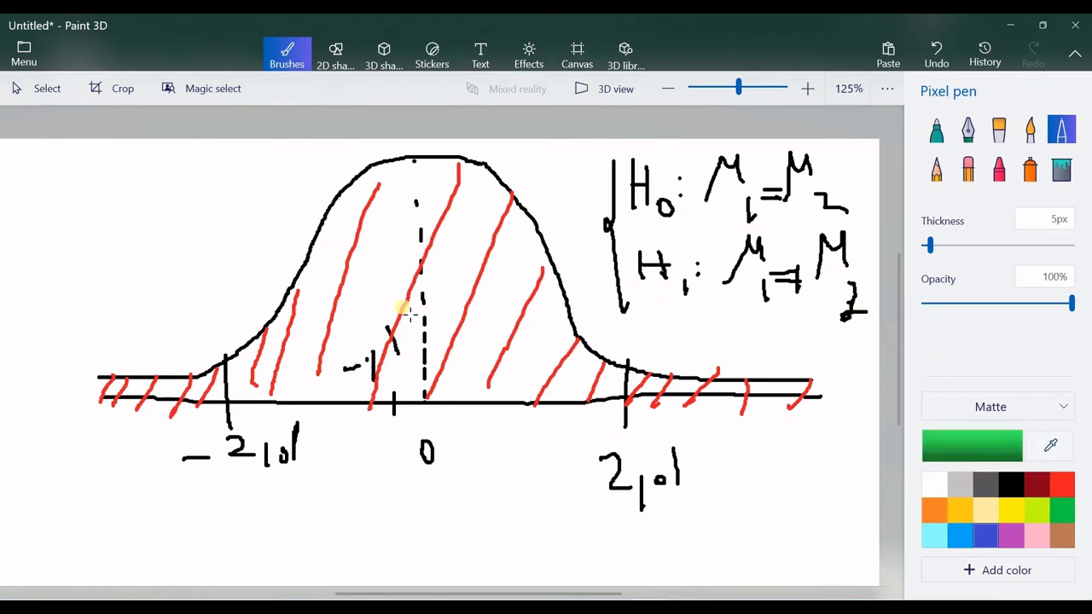
{"action": "left_click_drag", "start_coordinate": [835, 181], "coordinate": [879, 146]}
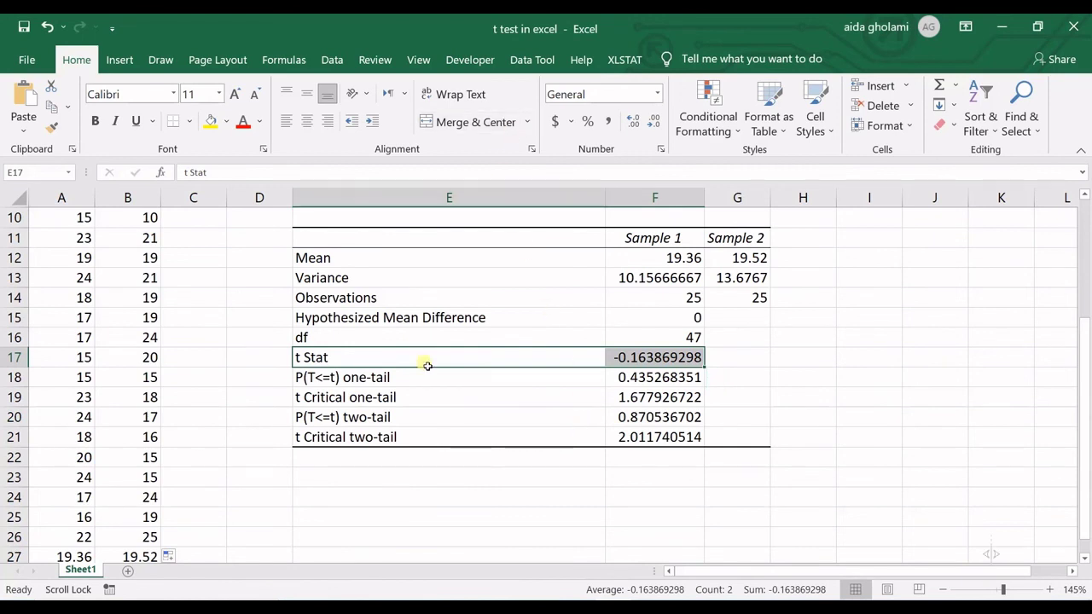
Switch to Excel to examine the P(T<=t) two-tail row, and review the whole t-test output table by selecting E11:G21
{"action": "left_click_drag", "start_coordinate": [316, 418], "coordinate": [674, 424]}
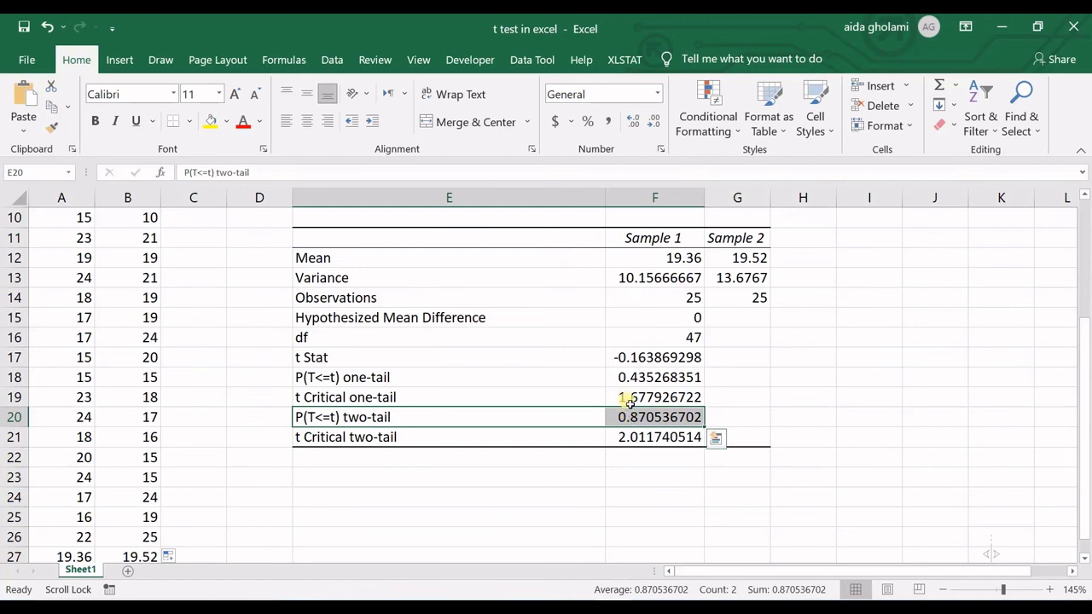
{"action": "left_click", "coordinate": [539, 321]}
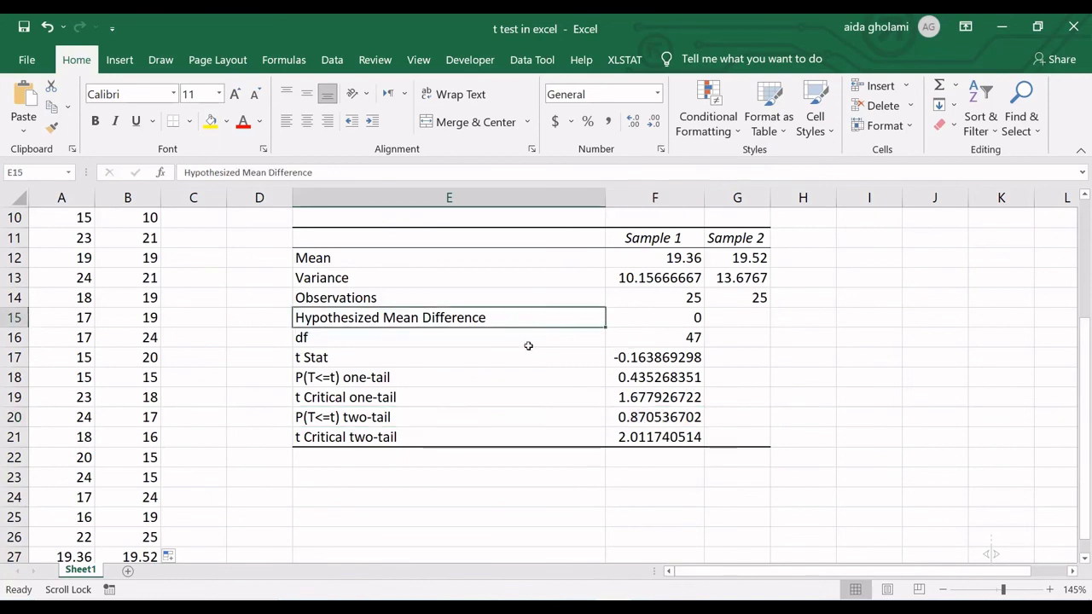
{"action": "scroll", "coordinate": [502, 386], "scroll_direction": "up", "scroll_amount": 3}
{"action": "scroll", "coordinate": [504, 386], "scroll_direction": "down", "scroll_amount": 1}
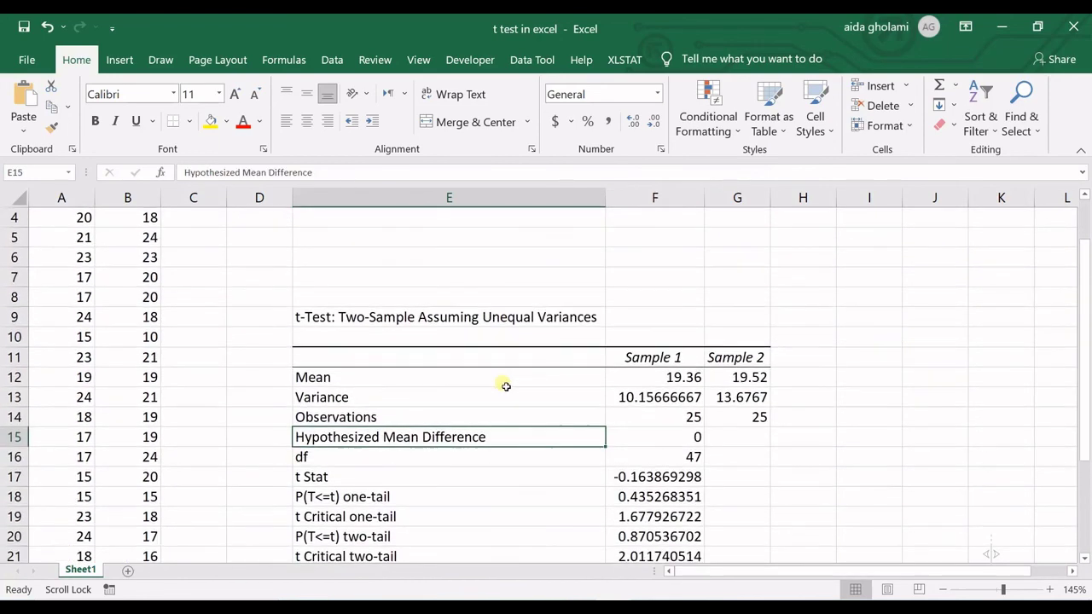
{"action": "scroll", "coordinate": [506, 387], "scroll_direction": "down", "scroll_amount": 2}
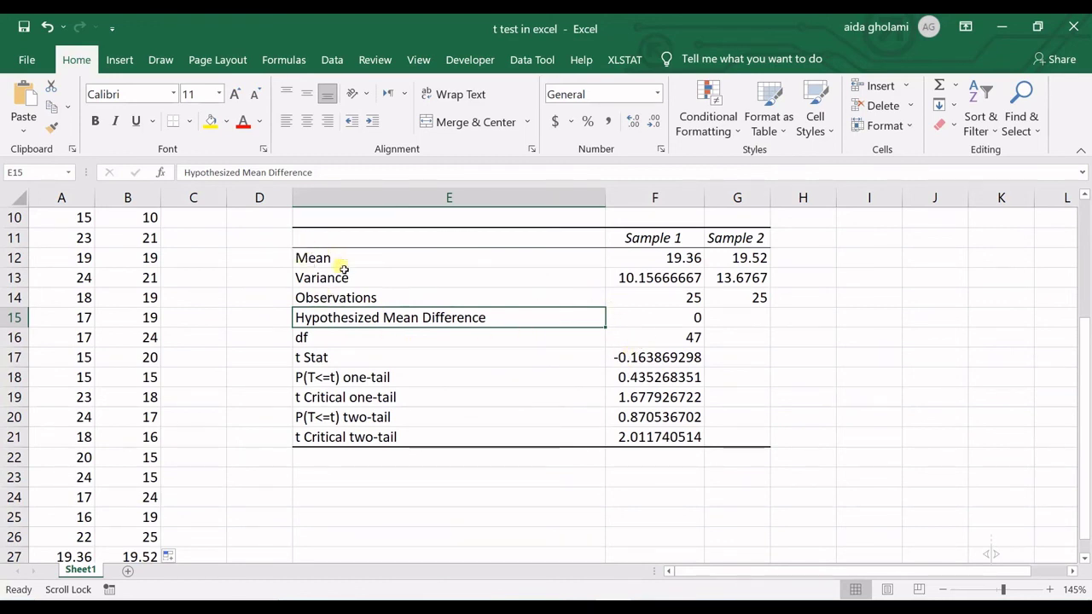
{"action": "mouse_move", "coordinate": [360, 243]}
{"action": "left_mouse_down"}
{"action": "mouse_move", "coordinate": [648, 362]}
{"action": "mouse_move", "coordinate": [717, 434]}
{"action": "mouse_move", "coordinate": [717, 424]}
{"action": "left_mouse_up"}
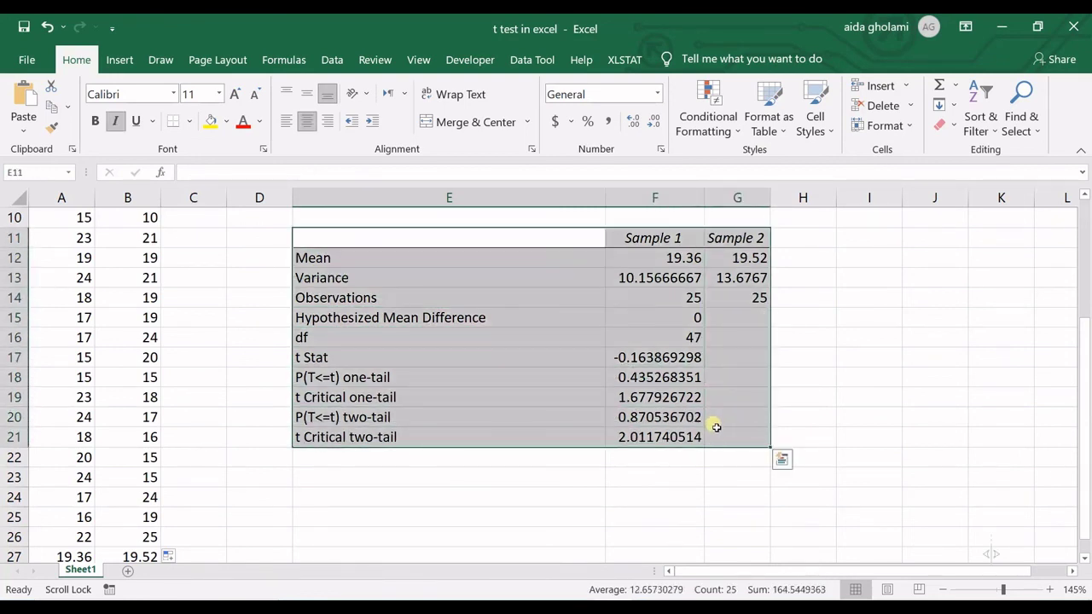